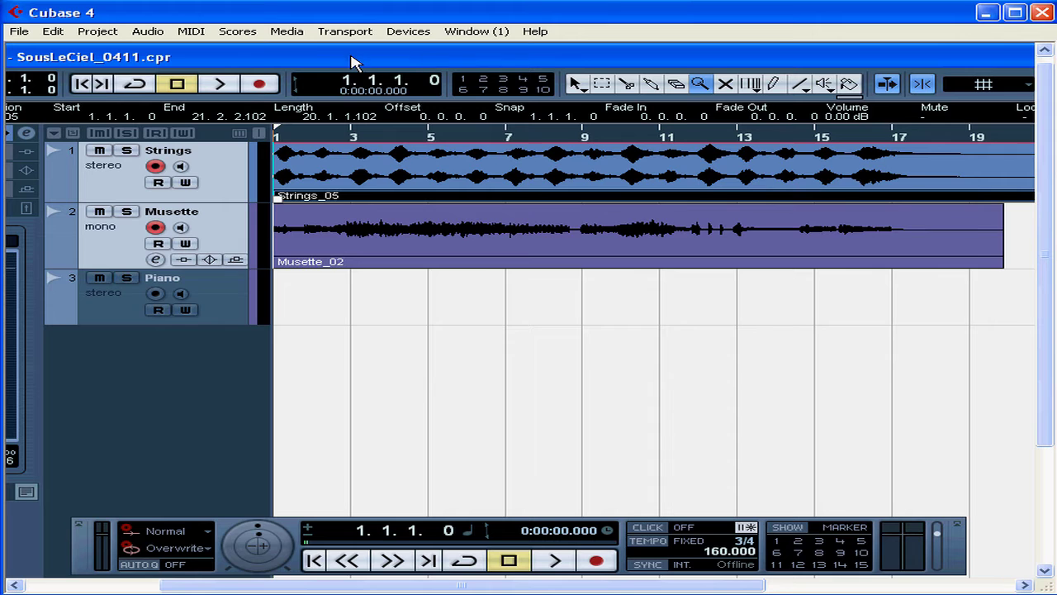
# Rename the audio file of the selected Strings_05 event to Strings in the event information
pyautogui.moveTo(352, 58); pyautogui.dragTo(506, 60)
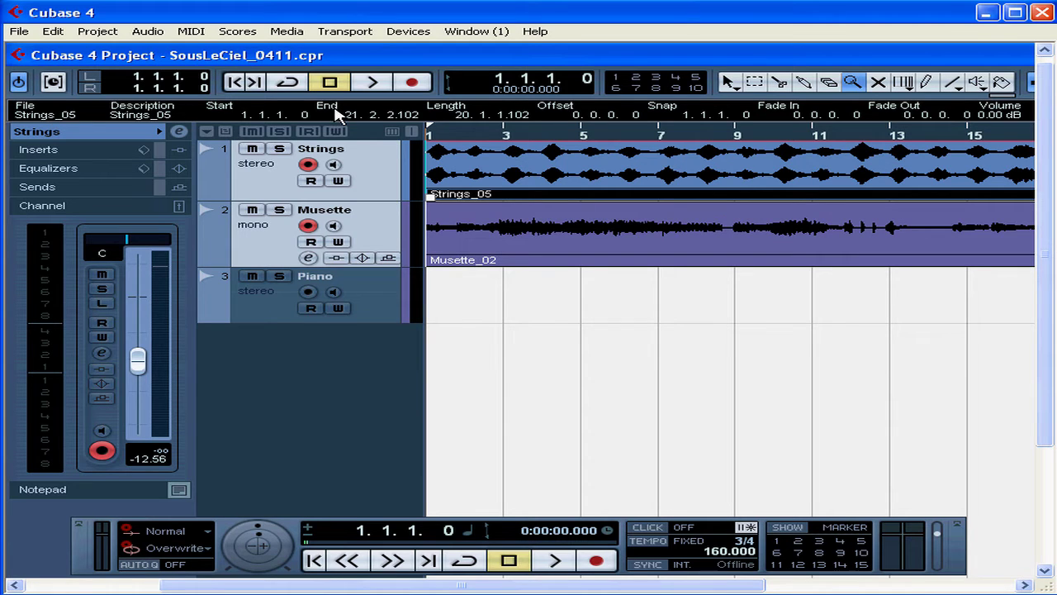
pyautogui.click(45, 116)
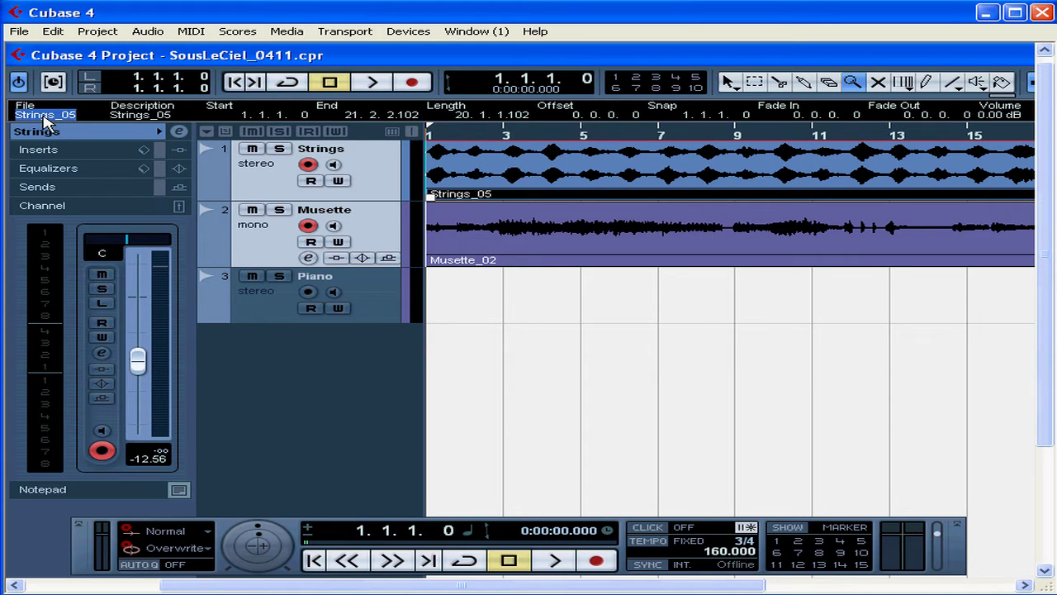
pyautogui.write('String')
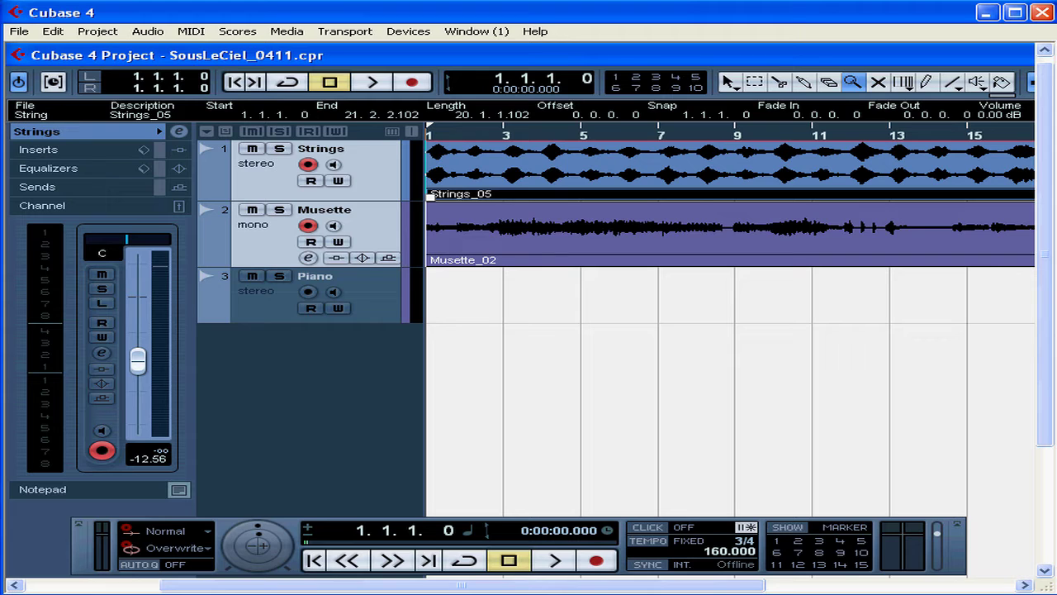
pyautogui.write('s')
pyautogui.press('Return')
# Replace the description of the selected Strings event with PBG50
pyautogui.click(133, 115)
pyautogui.press('BackSpace')
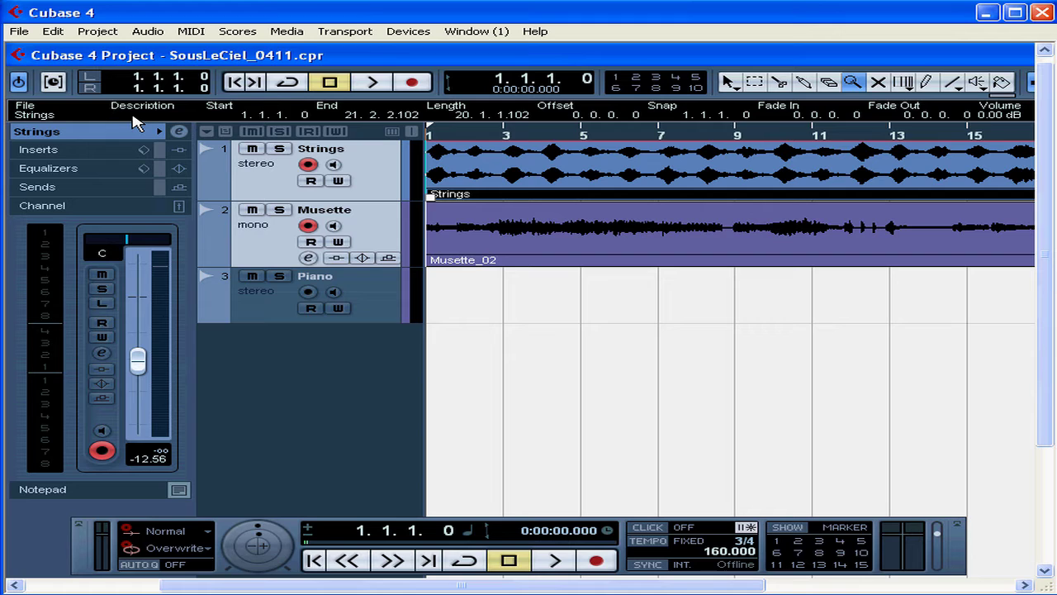
pyautogui.write('PBG50')
pyautogui.press('Return')
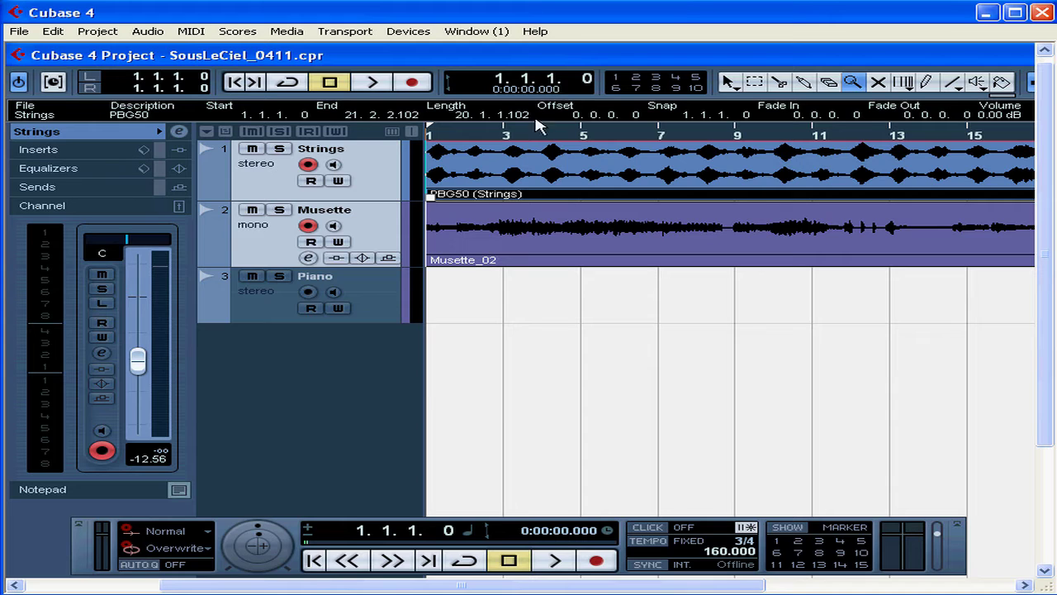
# Place the project cursor at bar 3 on the ruler, and enter bar 15 as its new position
pyautogui.click(506, 136)
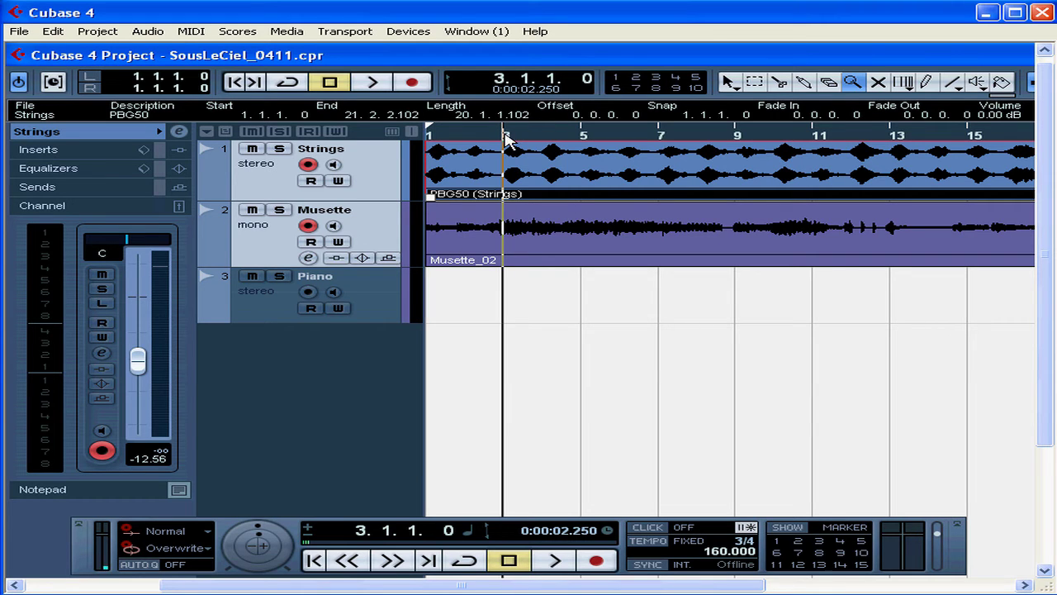
pyautogui.doubleClick(500, 78)
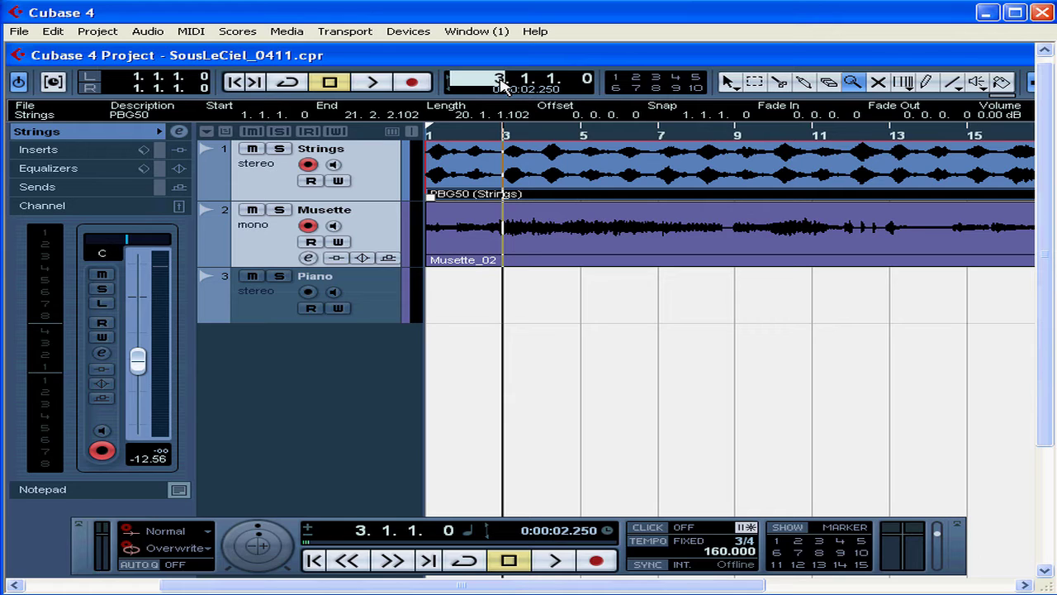
pyautogui.press('BackSpace')
pyautogui.write('15')
pyautogui.press('Return')
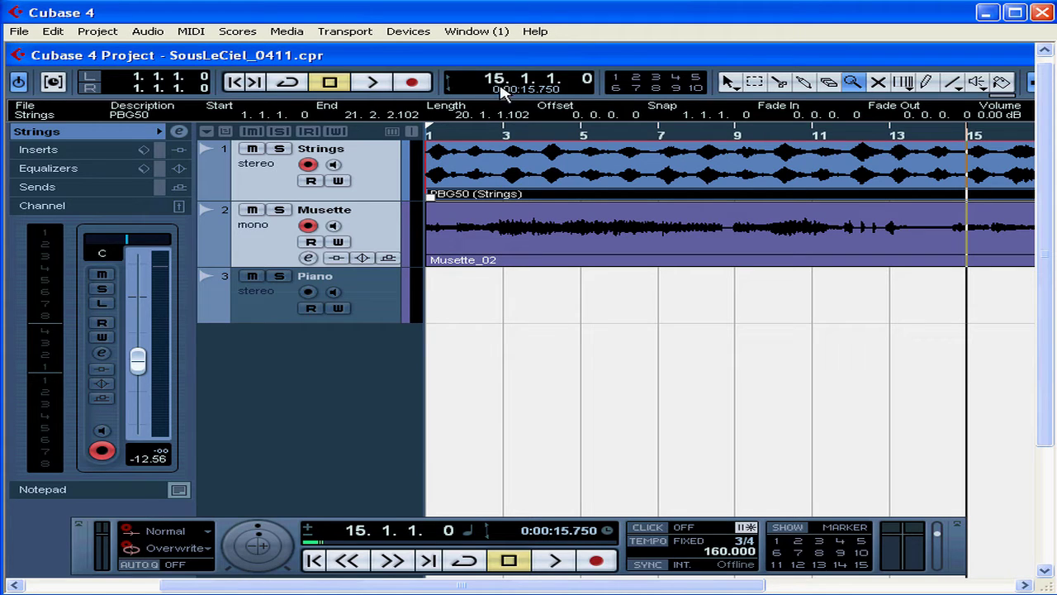
# Switch the ruler display to Seconds and place the project cursor at 5 seconds, followed by 2 seconds
pyautogui.rightClick(510, 142)
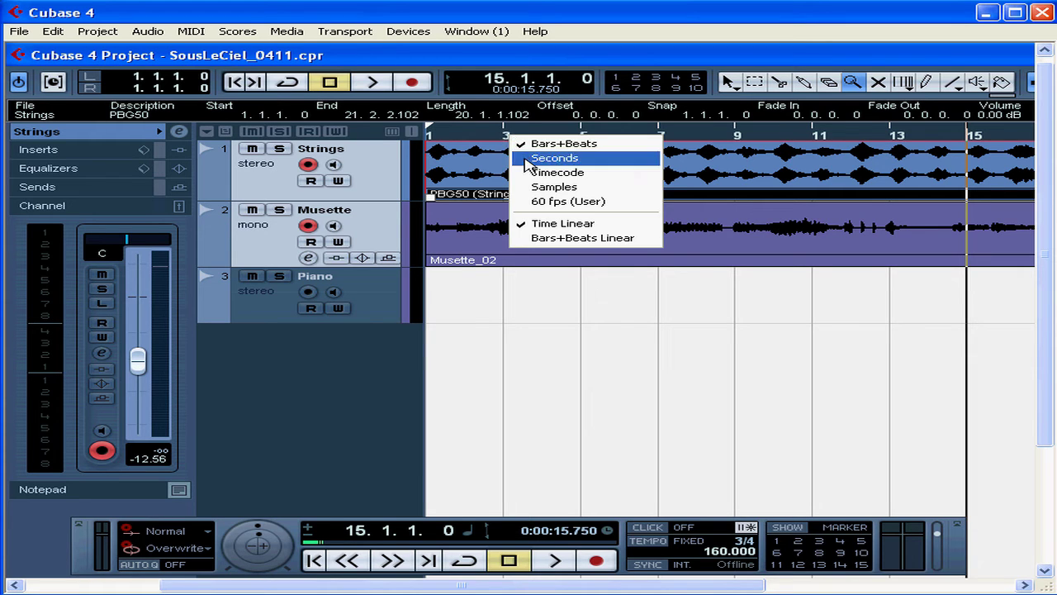
pyautogui.click(526, 158)
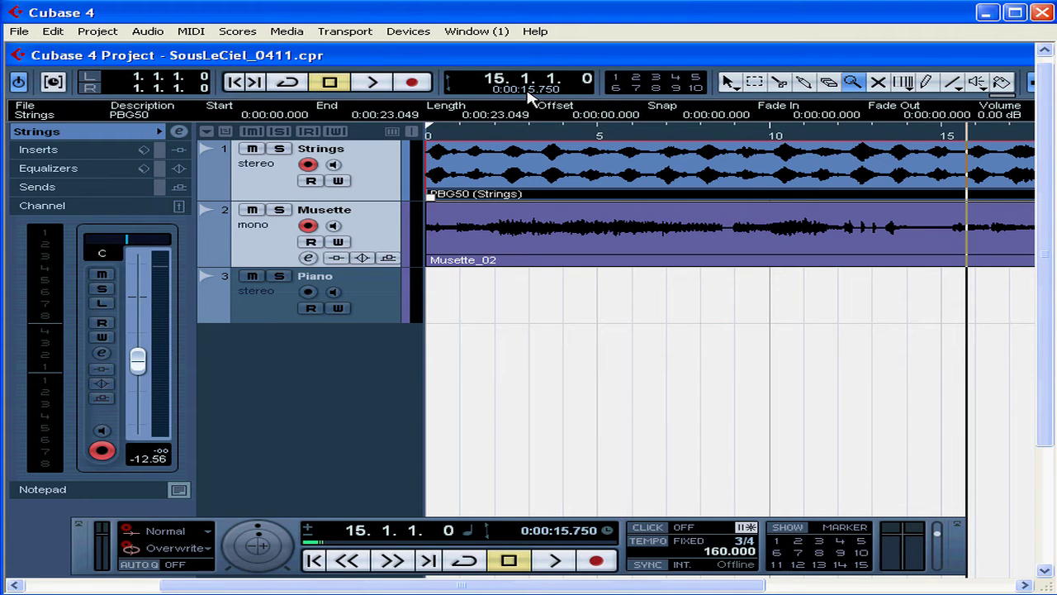
pyautogui.click(596, 139)
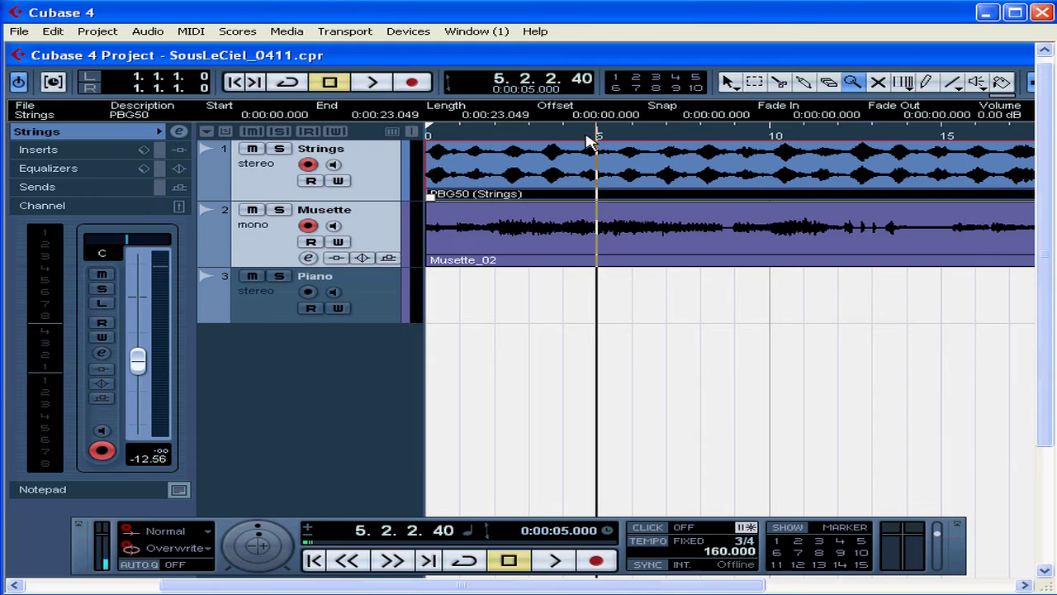
pyautogui.click(495, 139)
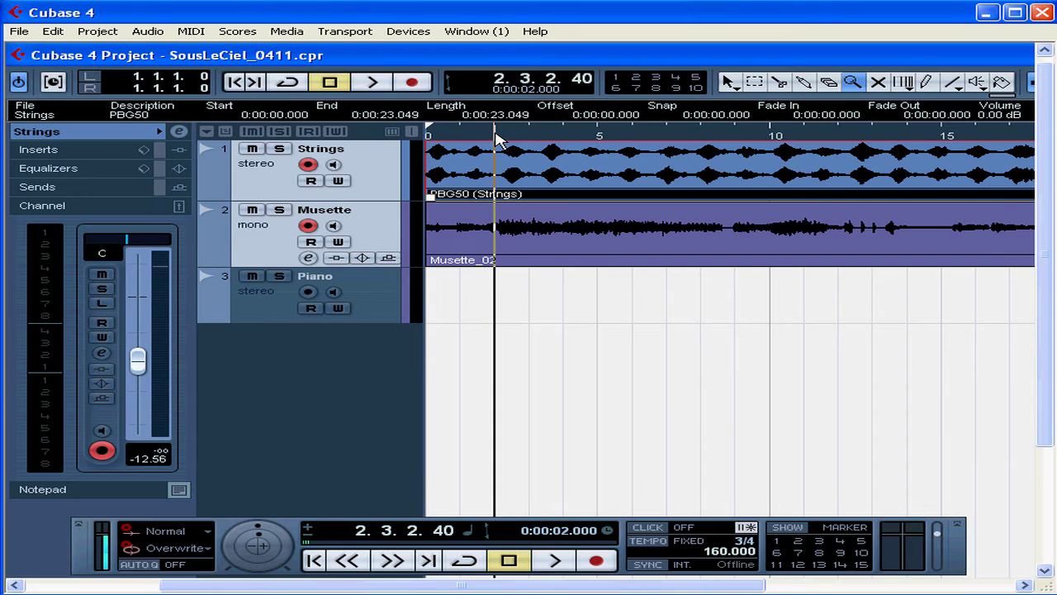
# Set the seconds value of the secondary time display to 10 to reposition the project cursor
pyautogui.doubleClick(528, 89)
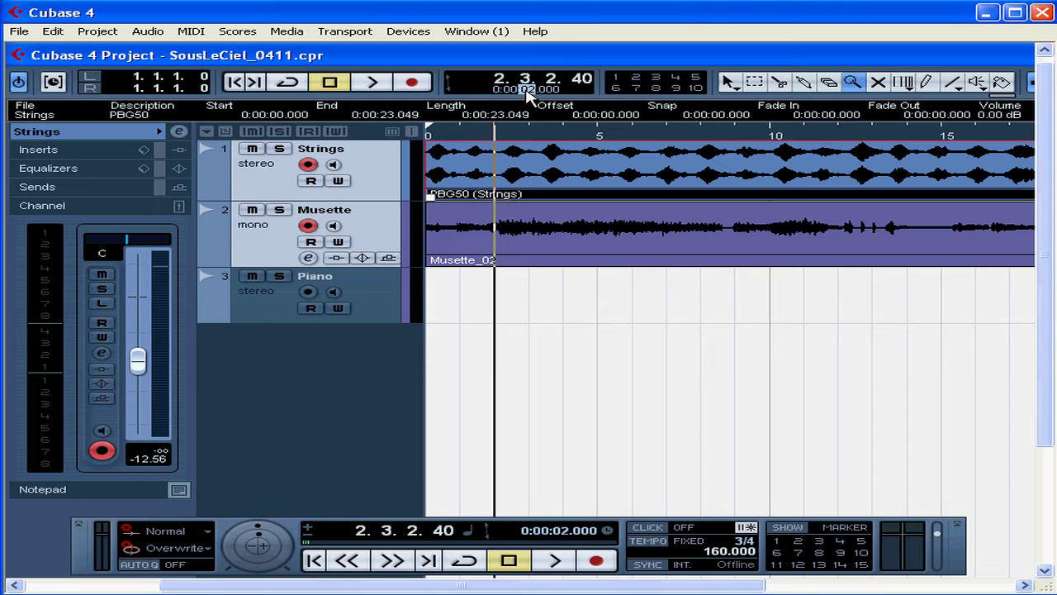
pyautogui.write('10')
pyautogui.press('Return')
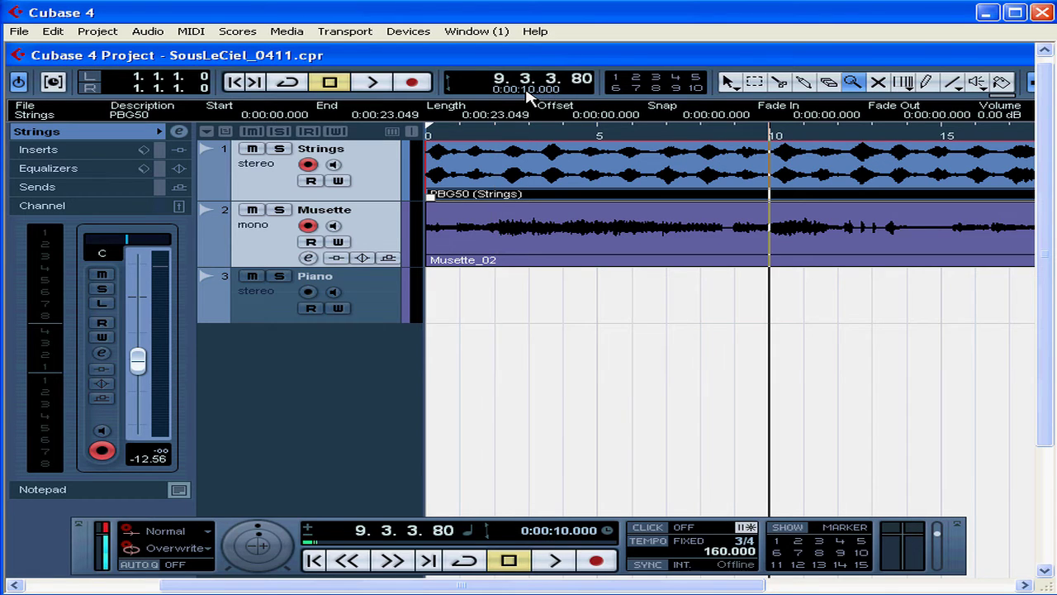
# Step the cursor's seconds value up to 13 and back to 8, and jump to the end of the events
pyautogui.doubleClick(534, 93)
pyautogui.scroll(4, 534, 93)
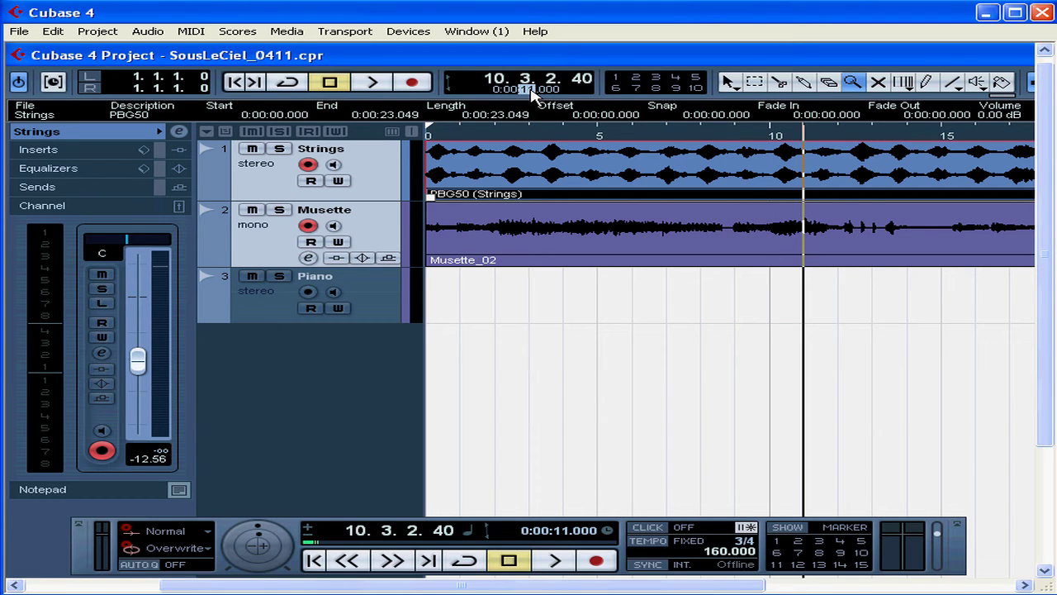
pyautogui.scroll(-5, 532, 95)
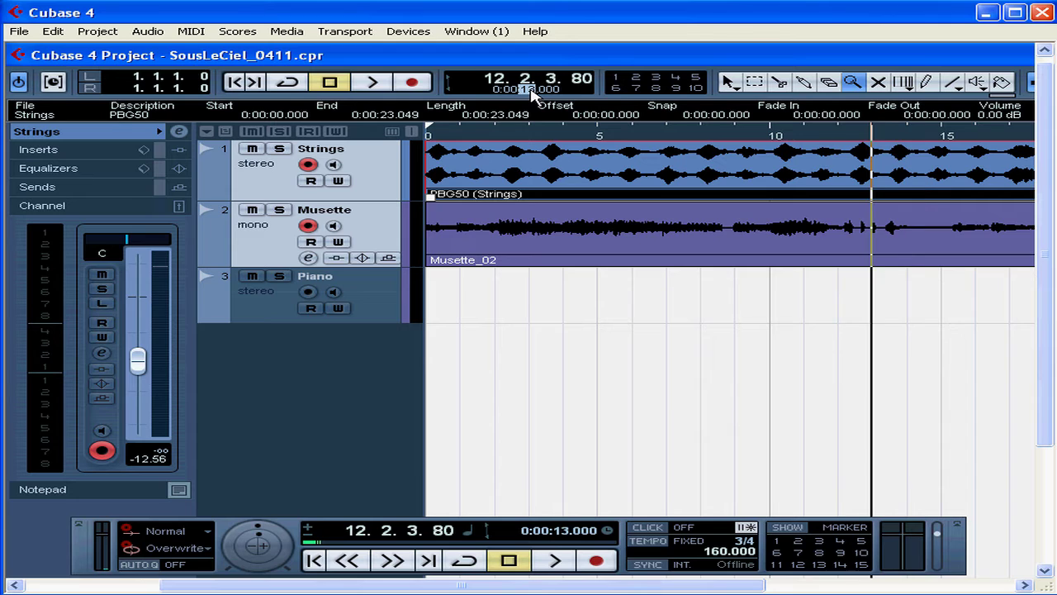
pyautogui.scroll(-1, 533, 95)
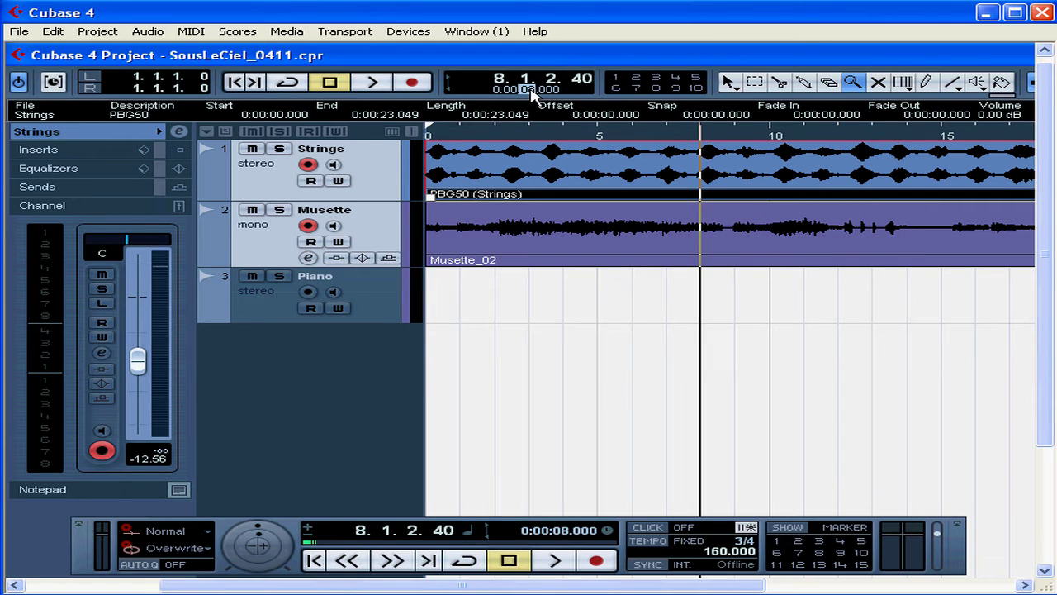
pyautogui.click(256, 83)
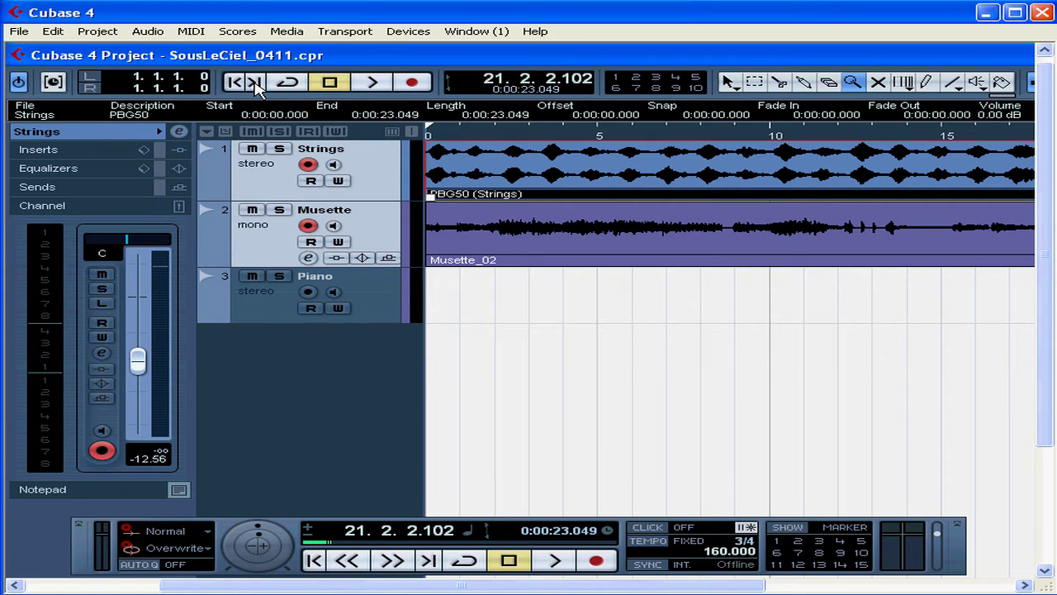
# Return the ruler display to Bars+Beats and place the project cursor at 3.3.1.0
pyautogui.rightClick(566, 137)
pyautogui.click(587, 142)
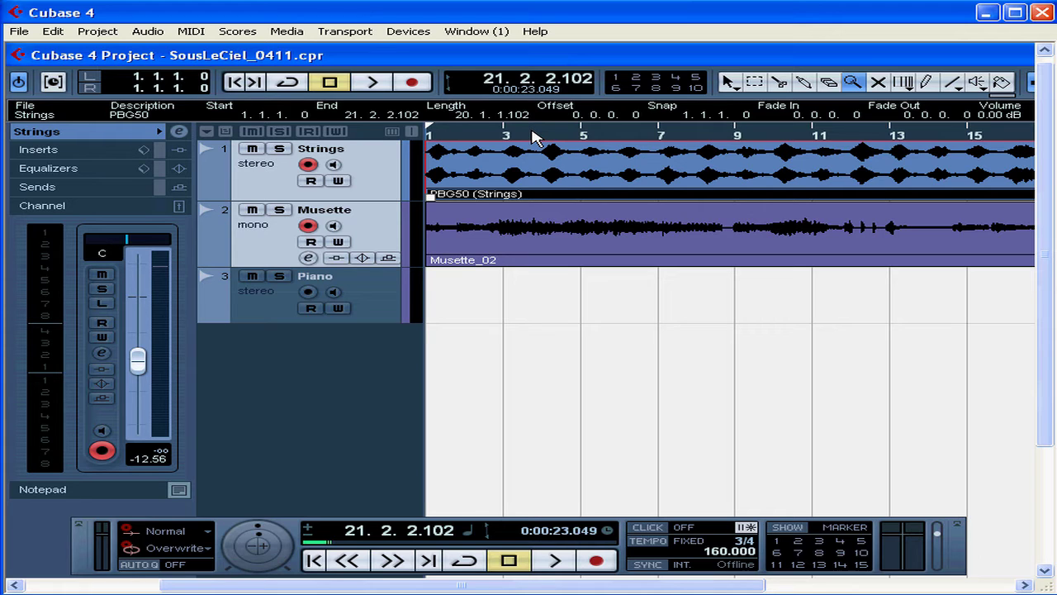
pyautogui.moveTo(533, 132); pyautogui.dragTo(516, 147)
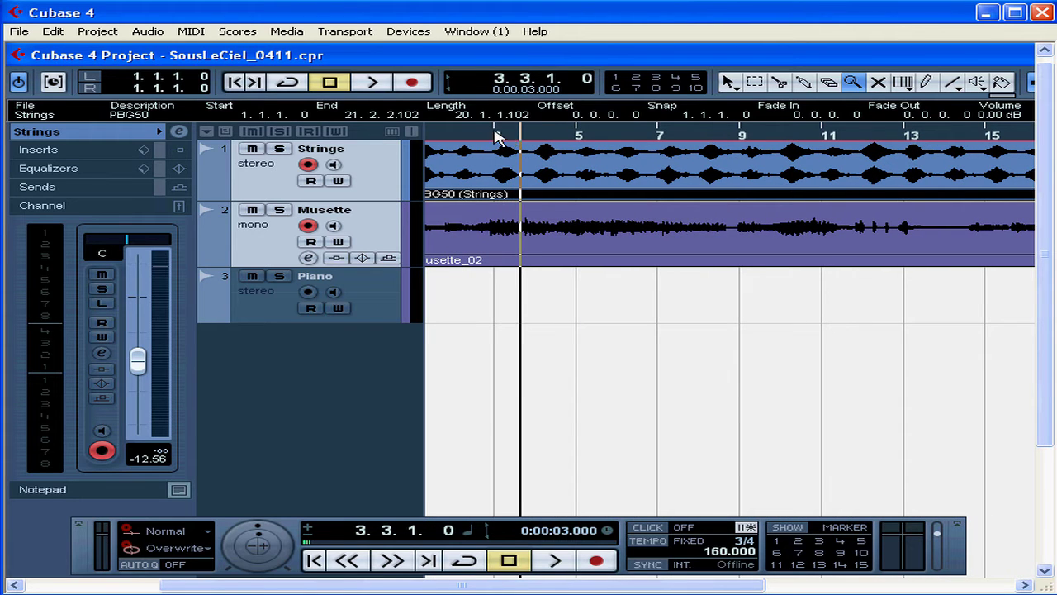
# Enlarge the Strings and Musette tracks until both reveal their extra row of track controls
pyautogui.click(374, 182)
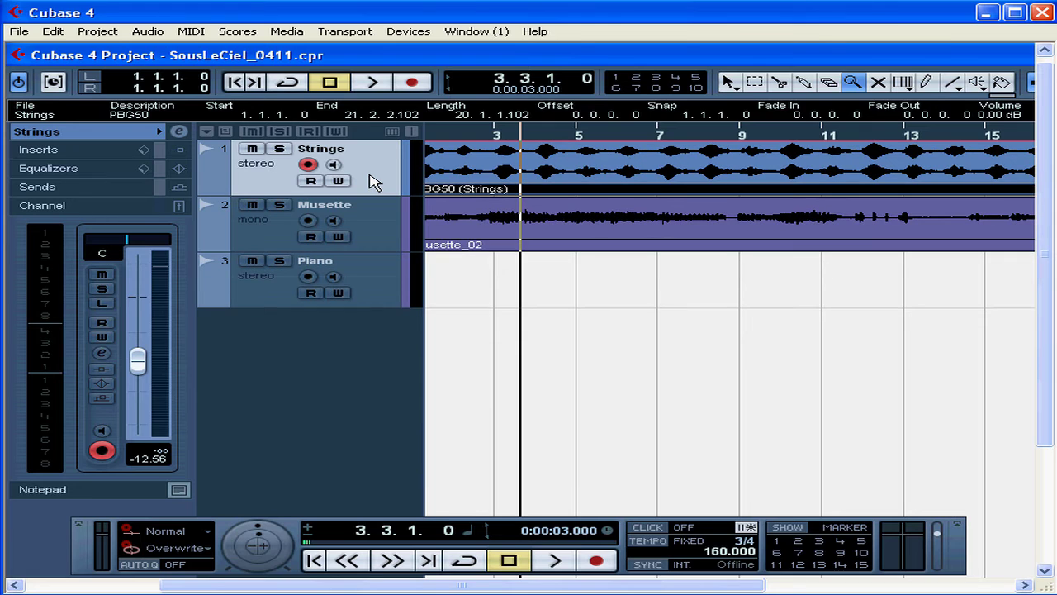
pyautogui.keyDown('ctrl'); pyautogui.click(377, 221); pyautogui.keyUp('ctrl')
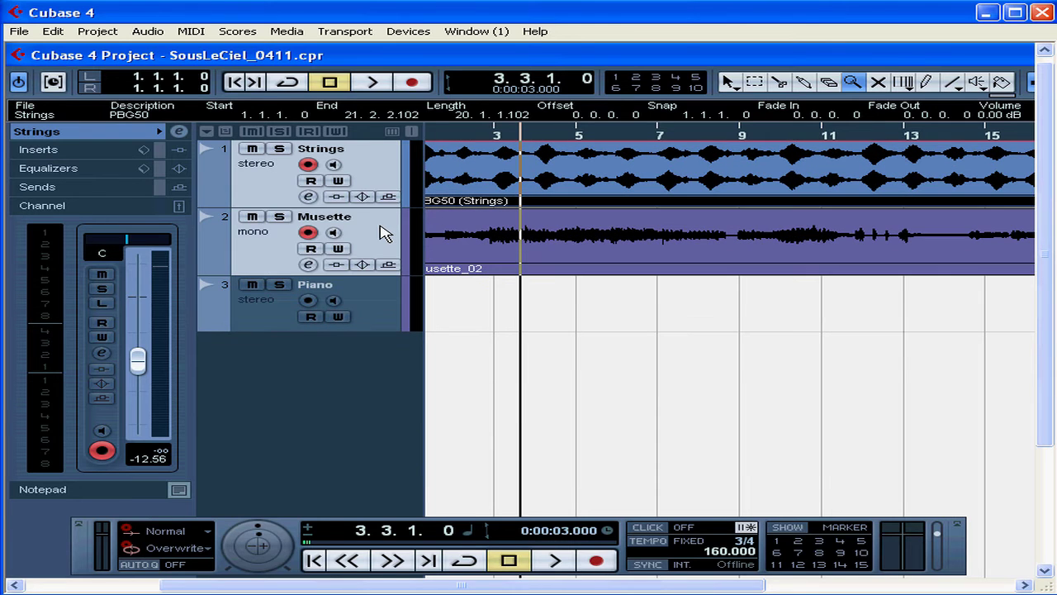
pyautogui.click(384, 171)
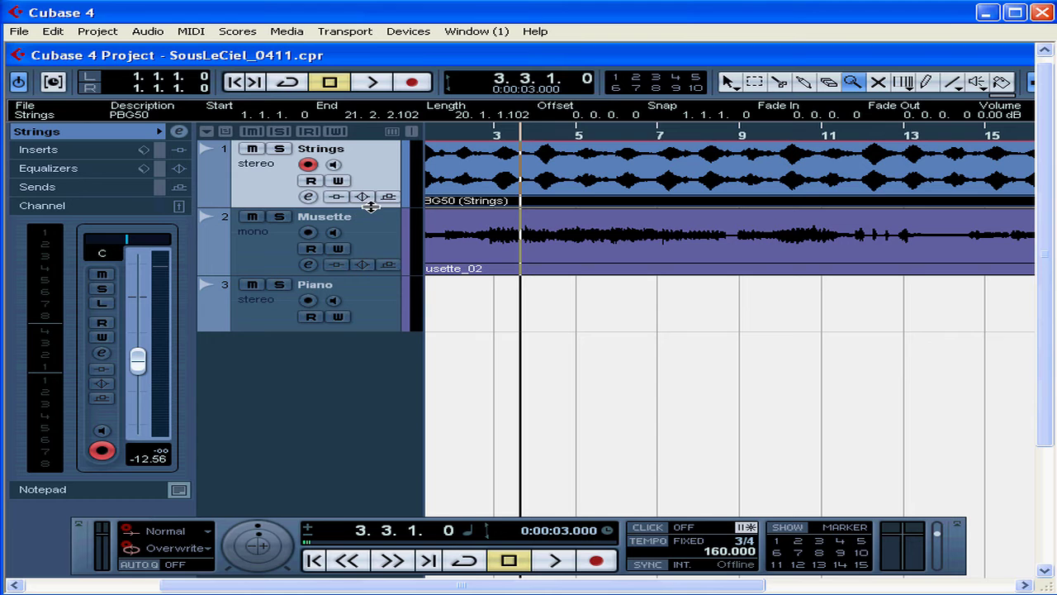
pyautogui.moveTo(371, 207)
pyautogui.mouseDown()
pyautogui.moveTo(370, 276)
pyautogui.moveTo(362, 199)
pyautogui.moveTo(364, 225)
pyautogui.mouseUp()
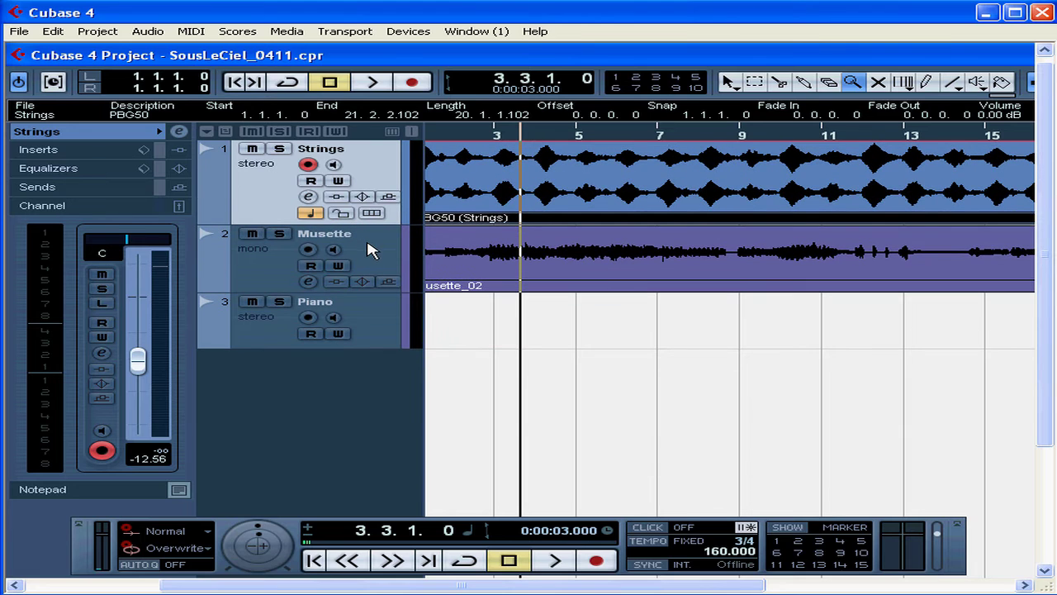
pyautogui.keyDown('shift'); pyautogui.click(368, 248); pyautogui.keyUp('shift')
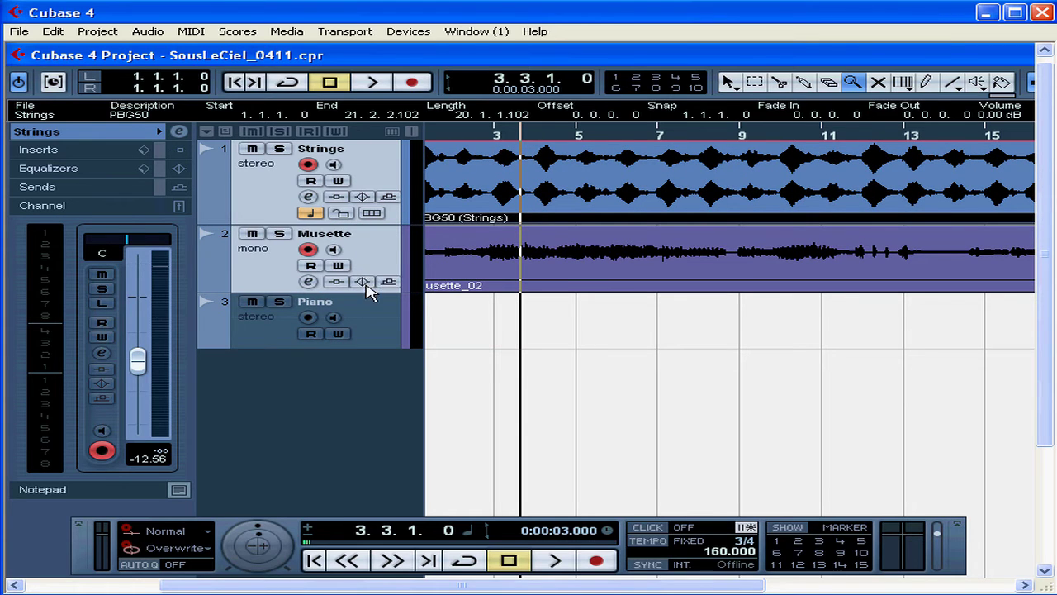
pyautogui.moveTo(371, 292)
pyautogui.mouseDown()
pyautogui.moveTo(370, 277)
pyautogui.moveTo(370, 305)
pyautogui.mouseUp()
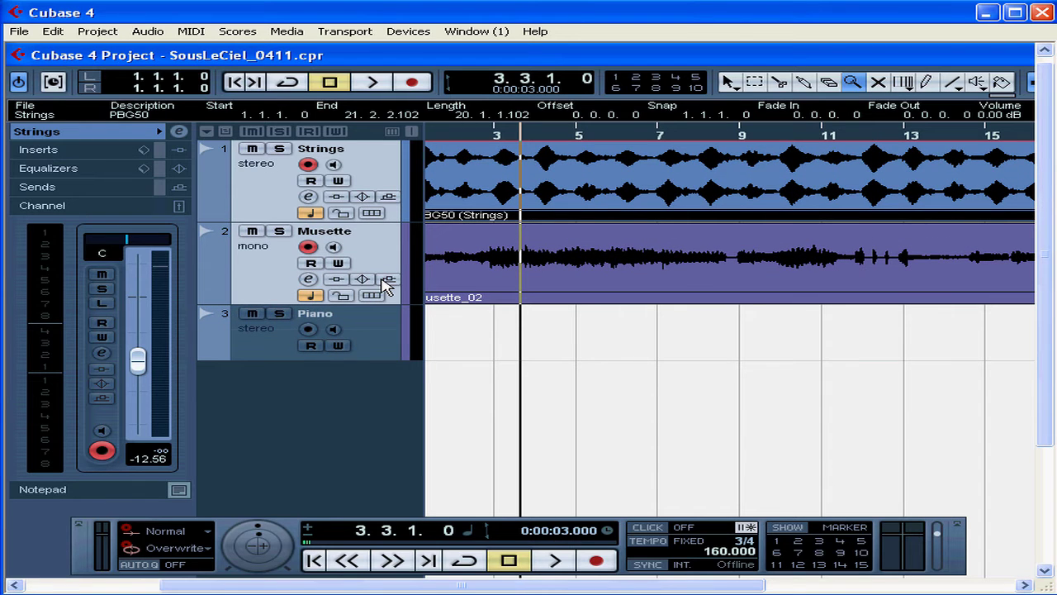
# Select the Strings and Piano tracks without Musette, and adjust the track heights by the Musette–Piano divider
pyautogui.click(381, 180)
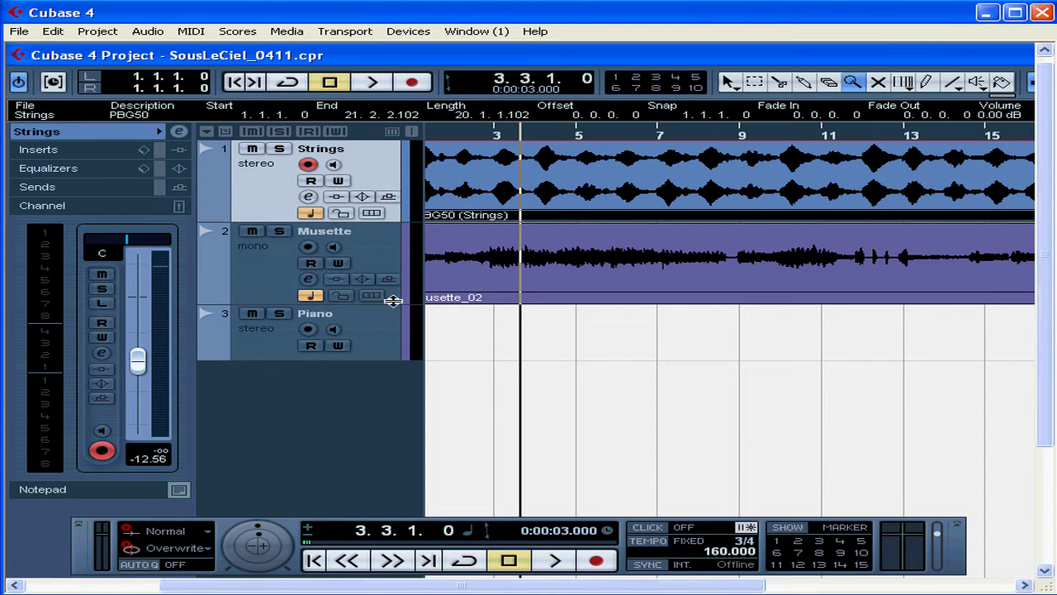
pyautogui.keyDown('shift'); pyautogui.click(387, 334); pyautogui.keyUp('shift')
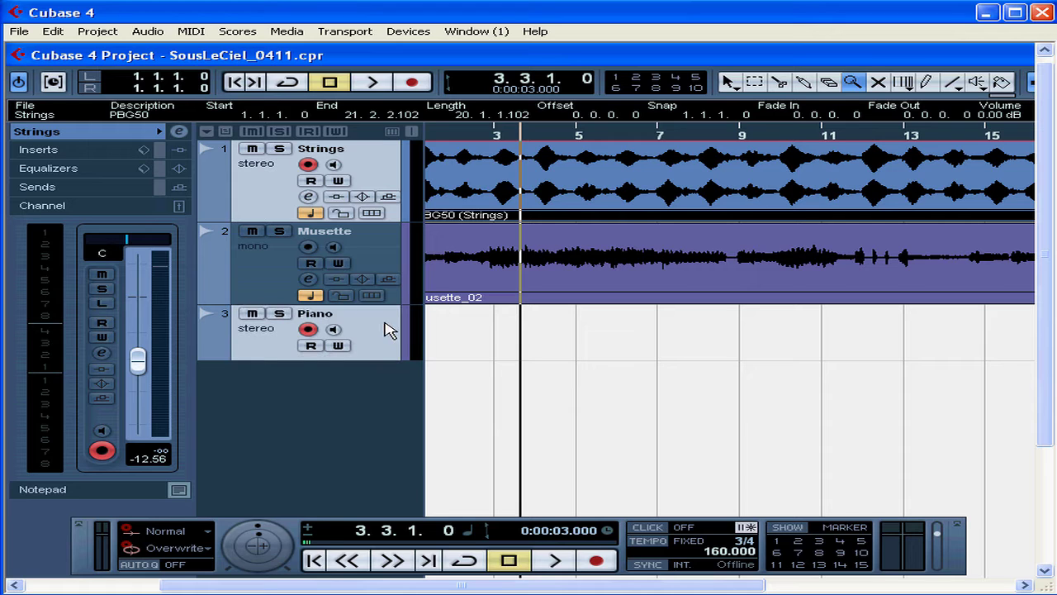
pyautogui.moveTo(372, 302); pyautogui.dragTo(372, 286)
# Select the Piano and Strings tracks and enlarge them together until their extra row of controls shows
pyautogui.click(378, 318)
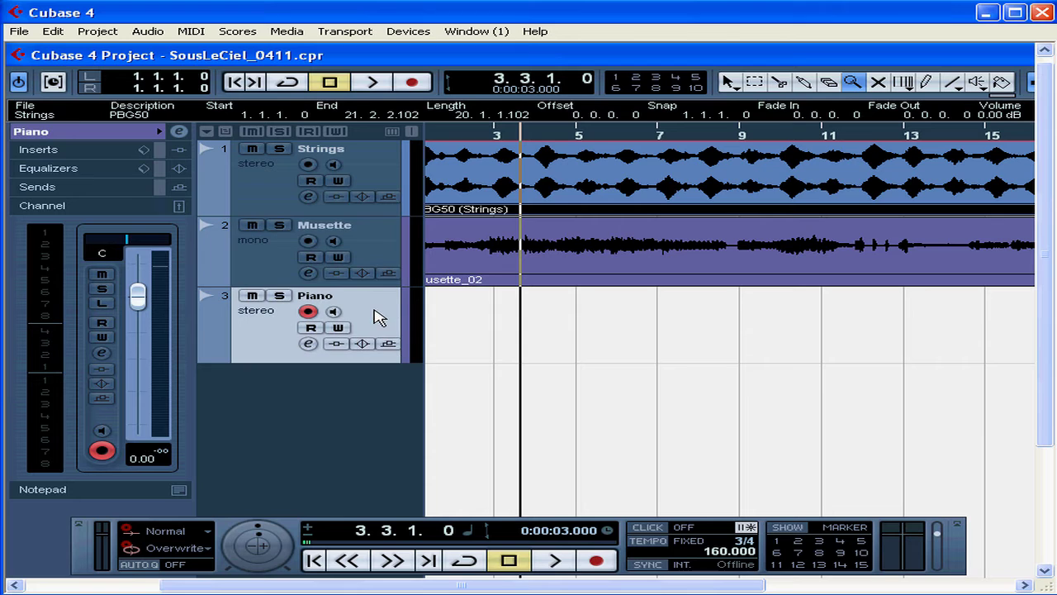
pyautogui.click(380, 178)
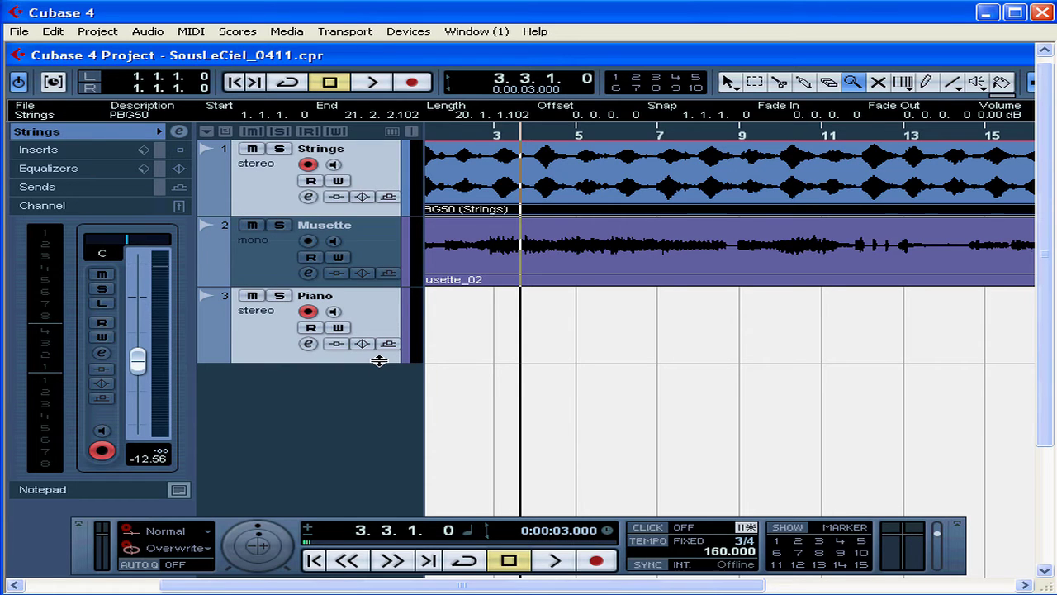
pyautogui.moveTo(379, 361); pyautogui.dragTo(373, 378)
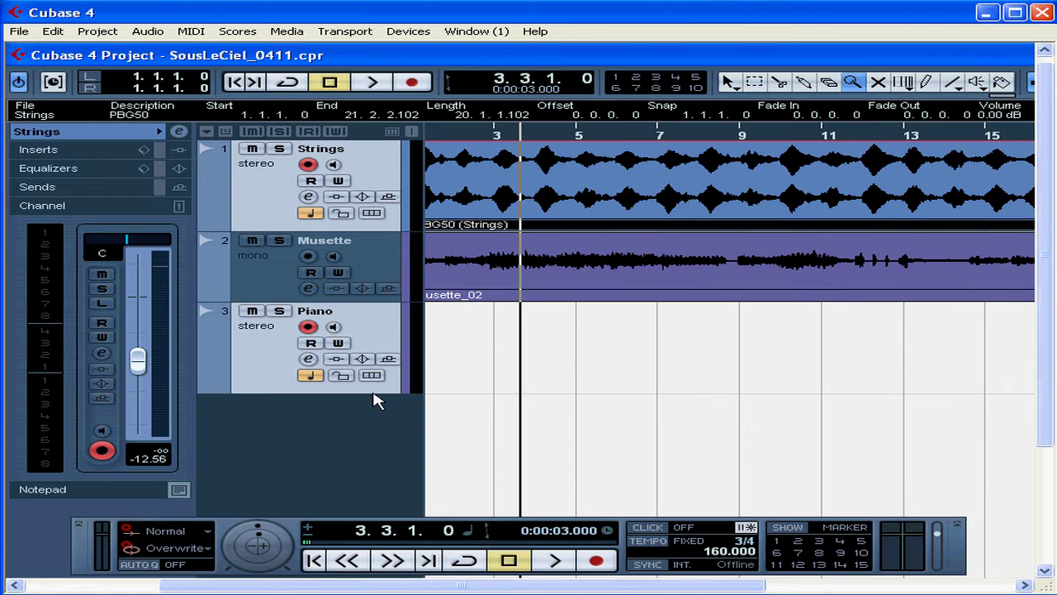
# Select the Strings, Musette and Piano tracks and shrink them together to the same compact height
pyautogui.click(373, 392)
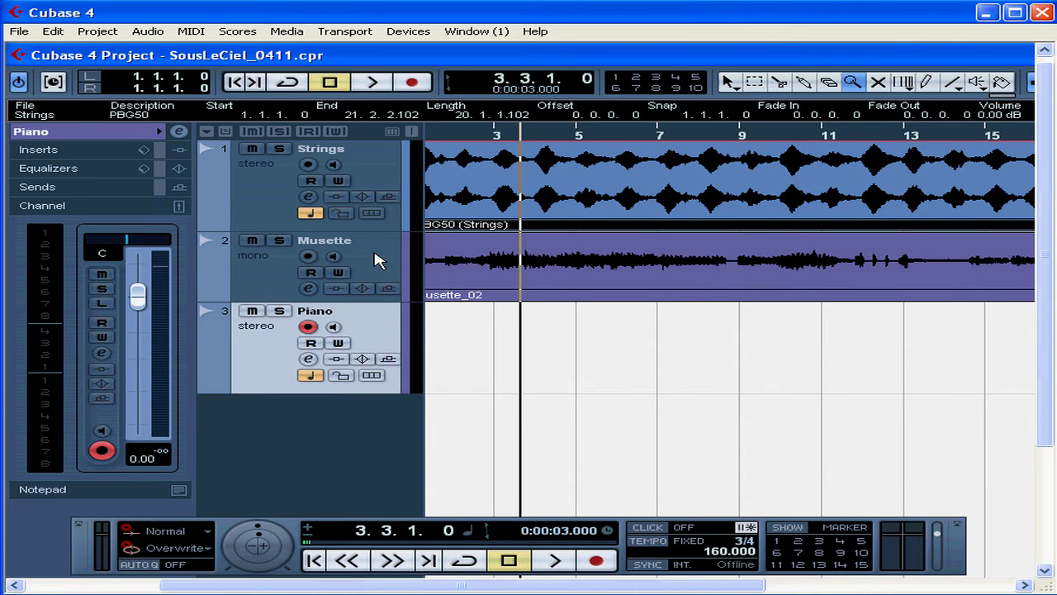
pyautogui.click(390, 191)
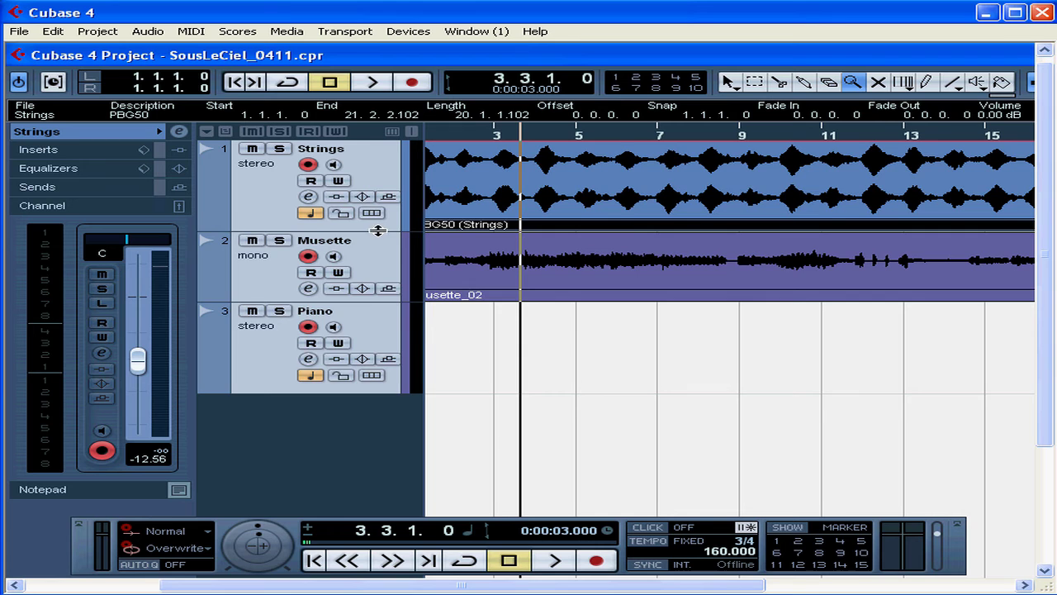
pyautogui.moveTo(377, 231); pyautogui.dragTo(368, 182)
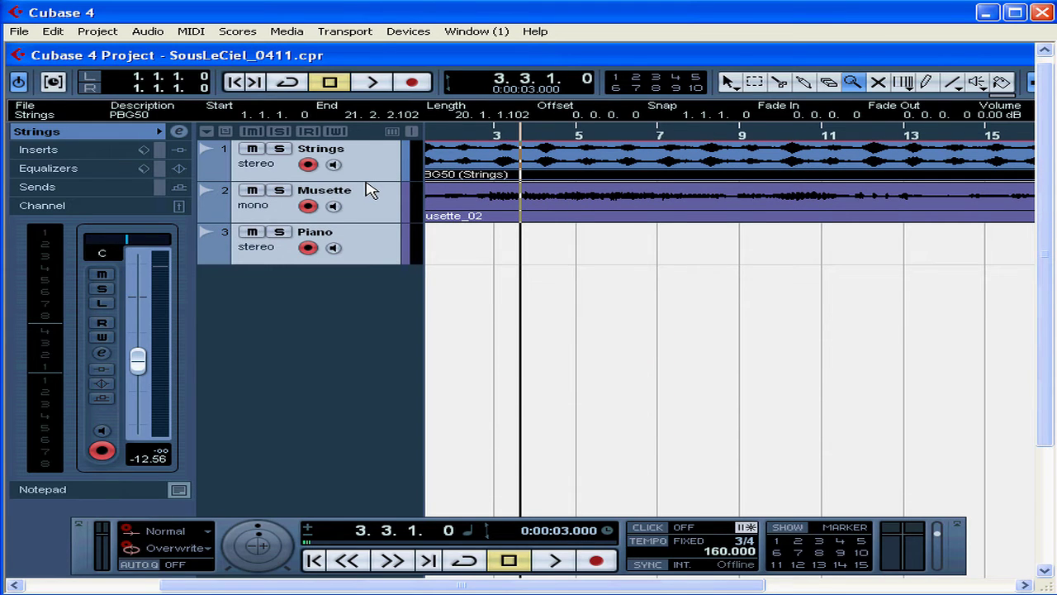
# Toggle Autoscroll and play a short passage from 15.3.1.0
pyautogui.click(1007, 136)
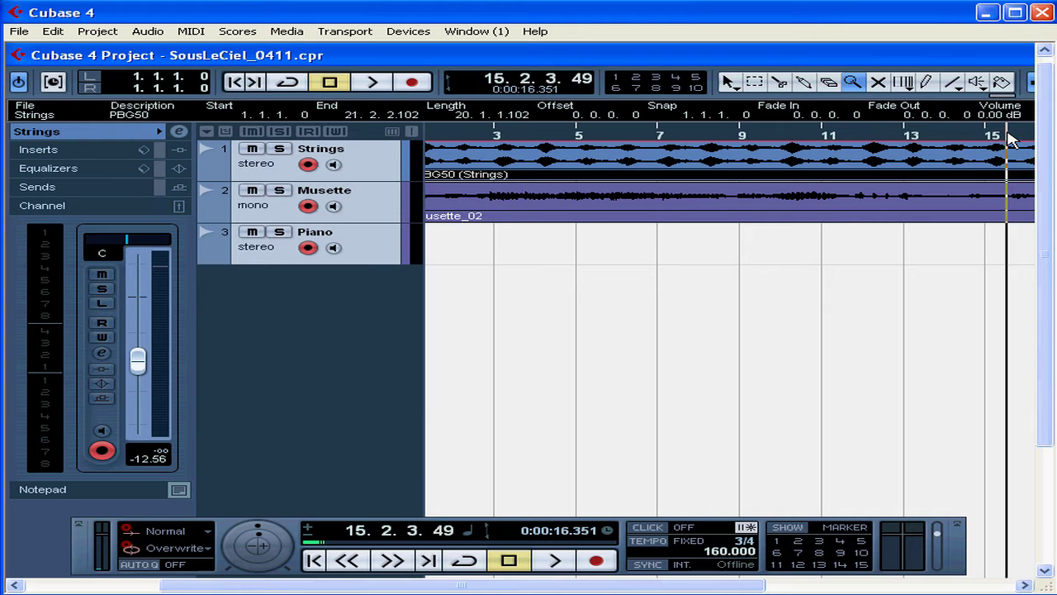
pyautogui.click(1012, 135)
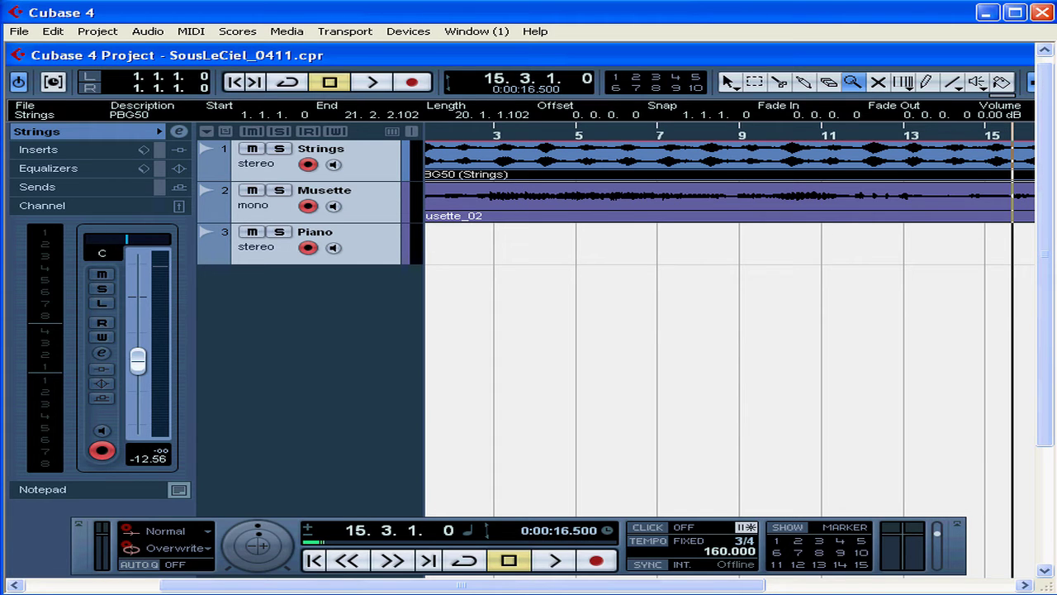
pyautogui.moveTo(1009, 56); pyautogui.dragTo(878, 63)
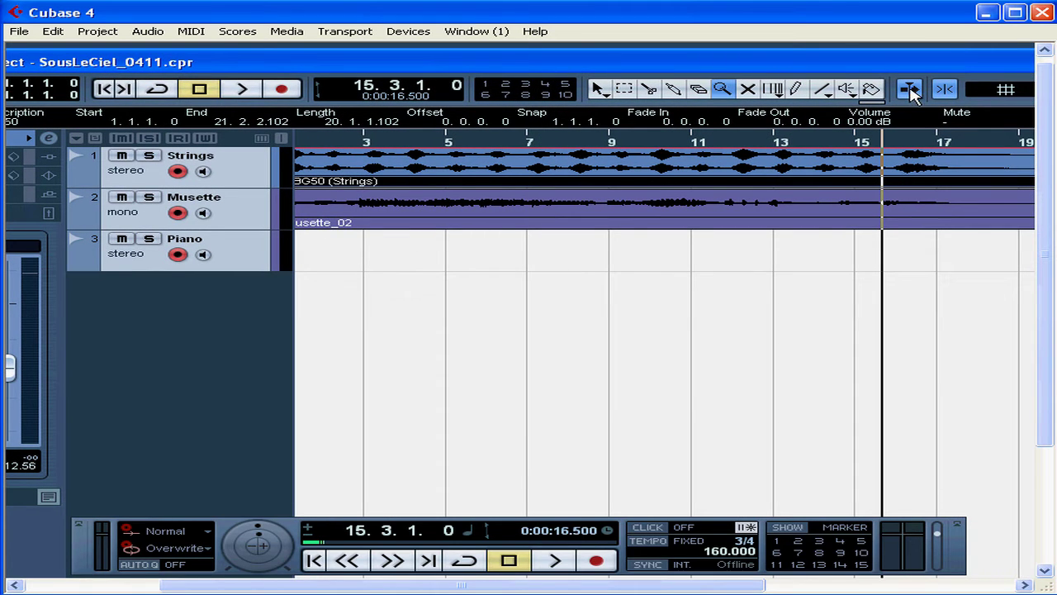
pyautogui.click(910, 91)
pyautogui.click(910, 91)
pyautogui.press('space')
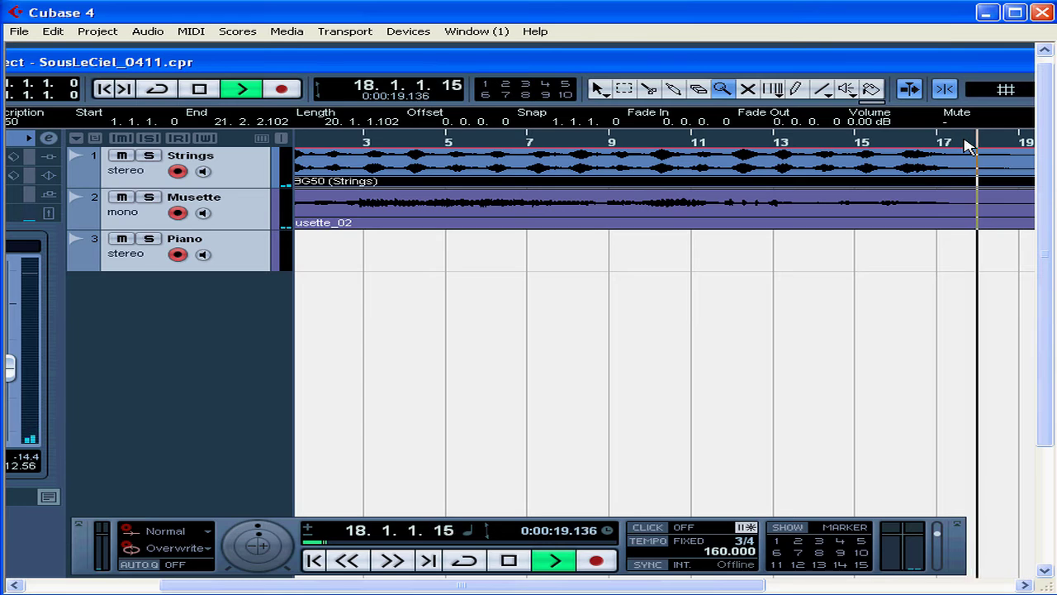
pyautogui.press('space')
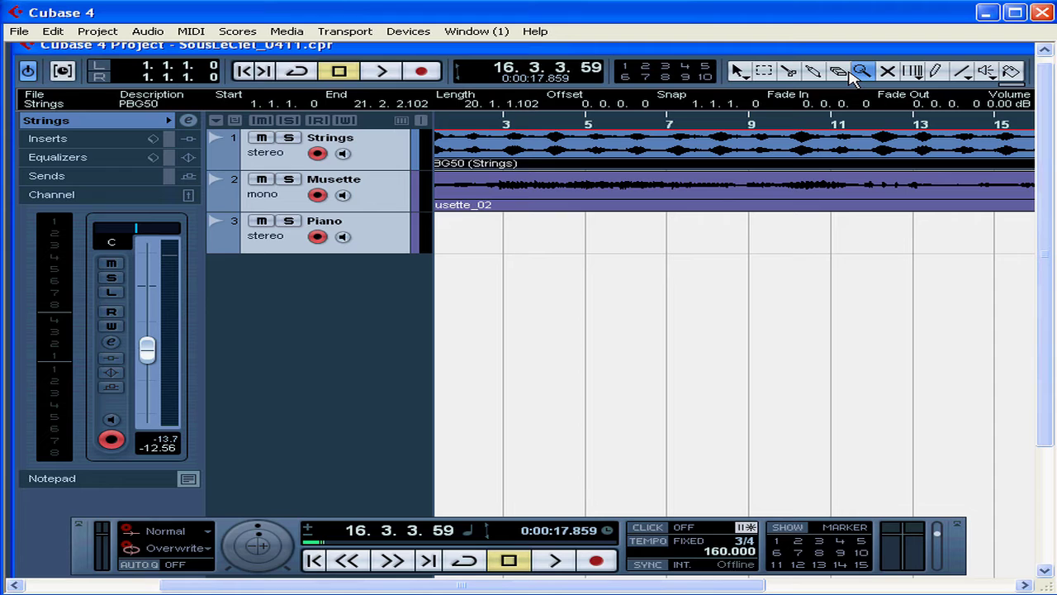
# Using the Object Selection tool, enlarge only the Strings track until all its controls show, and place the cursor at 8.1.1.0
pyautogui.click(738, 73)
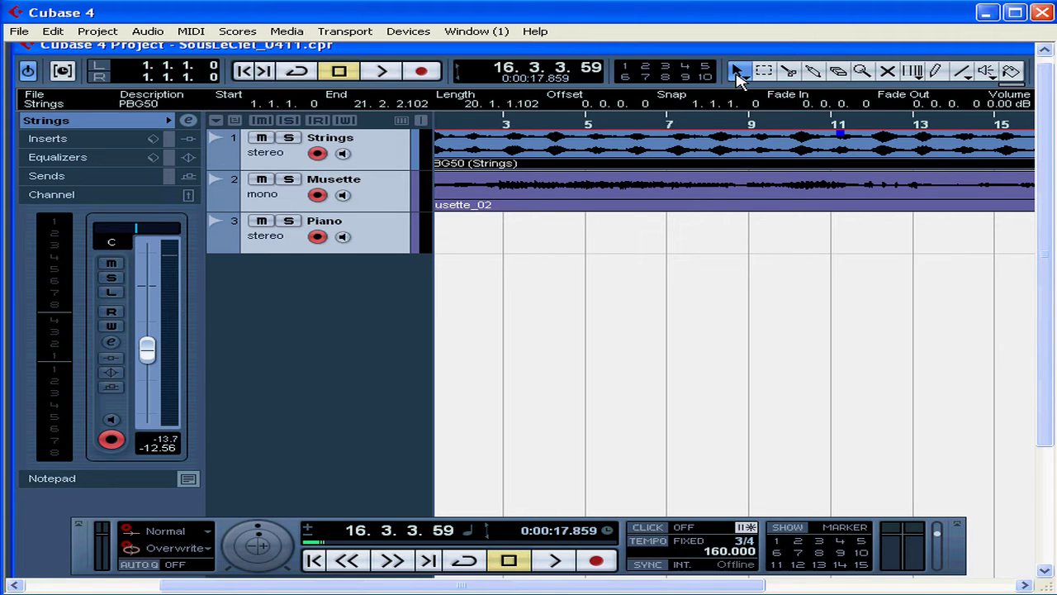
pyautogui.click(393, 162)
pyautogui.moveTo(393, 166); pyautogui.dragTo(393, 218)
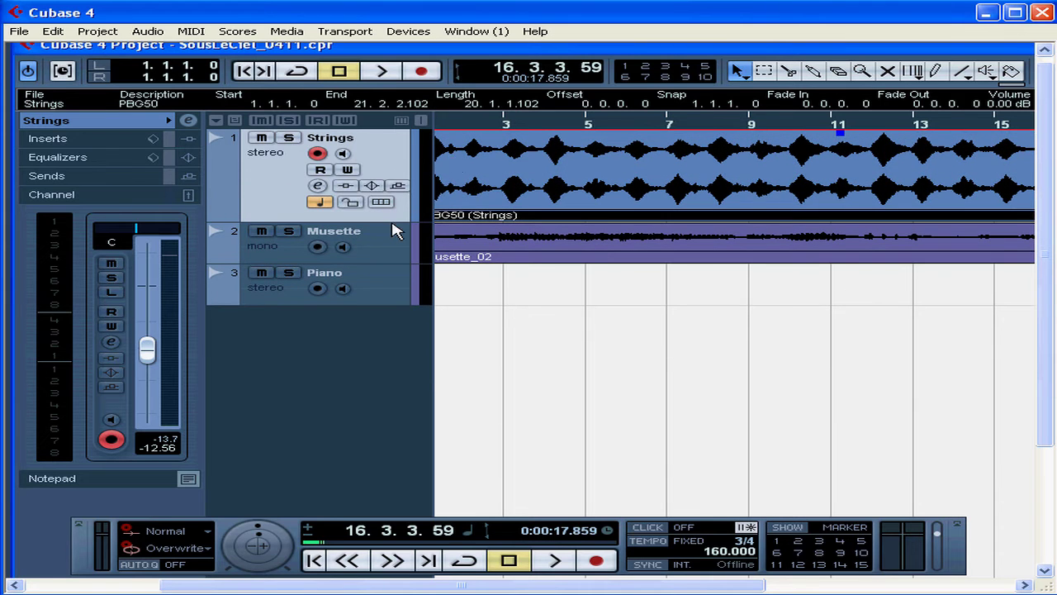
pyautogui.moveTo(607, 121); pyautogui.dragTo(608, 93)
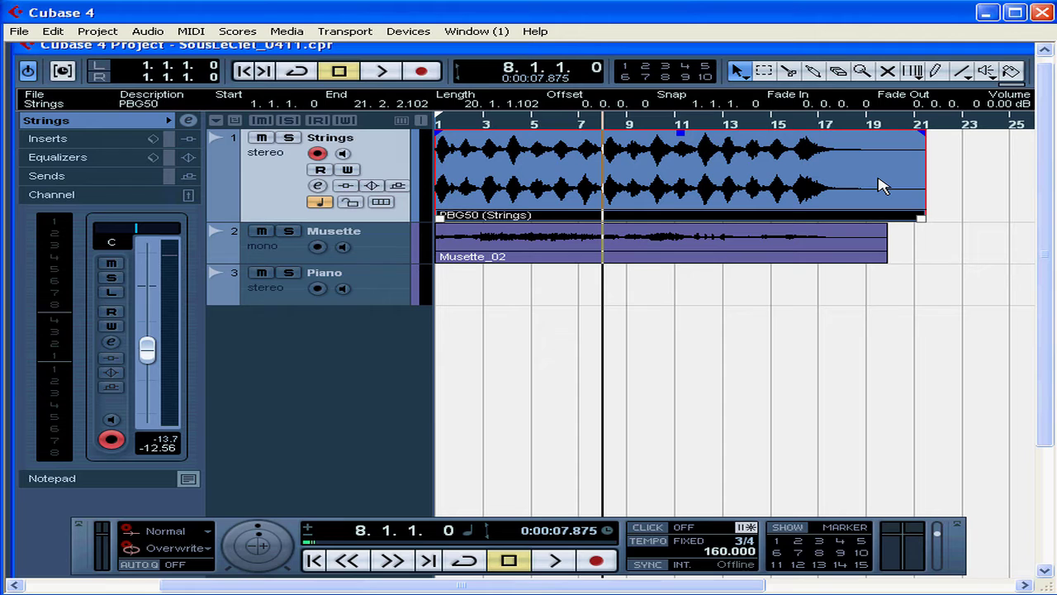
# Delete the PBG50 (Strings) event from the Strings track and undo the deletion
pyautogui.press('Delete')
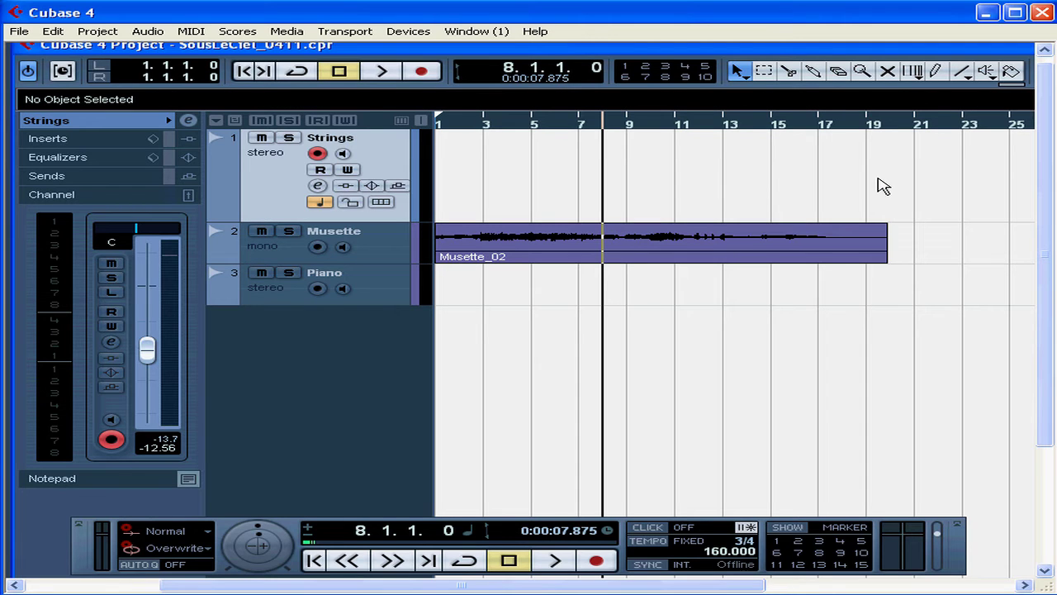
pyautogui.hotkey('ctrl', 'z')
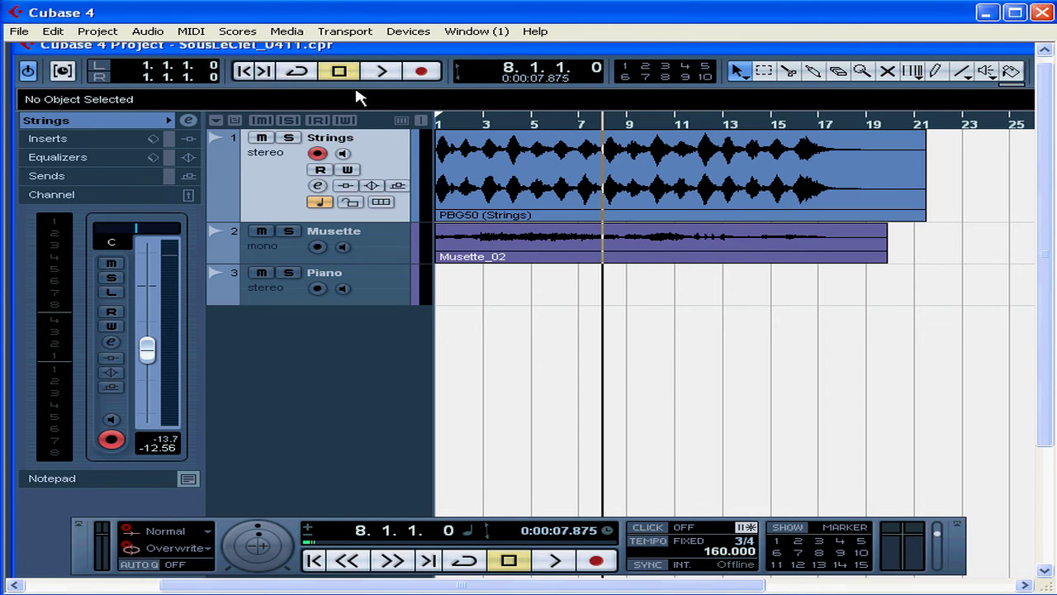
pyautogui.click(52, 33)
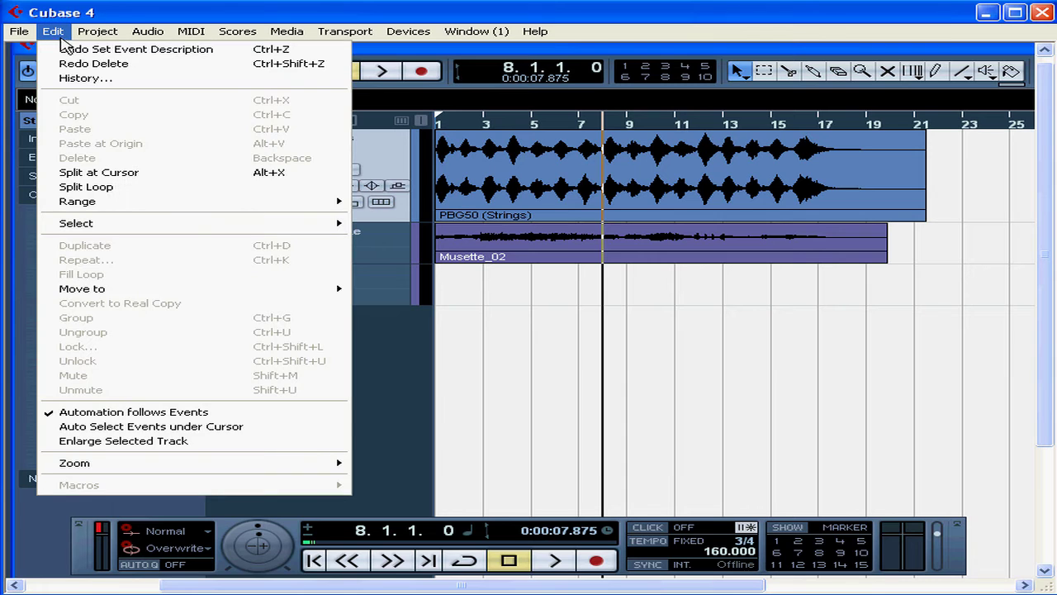
pyautogui.click(59, 33)
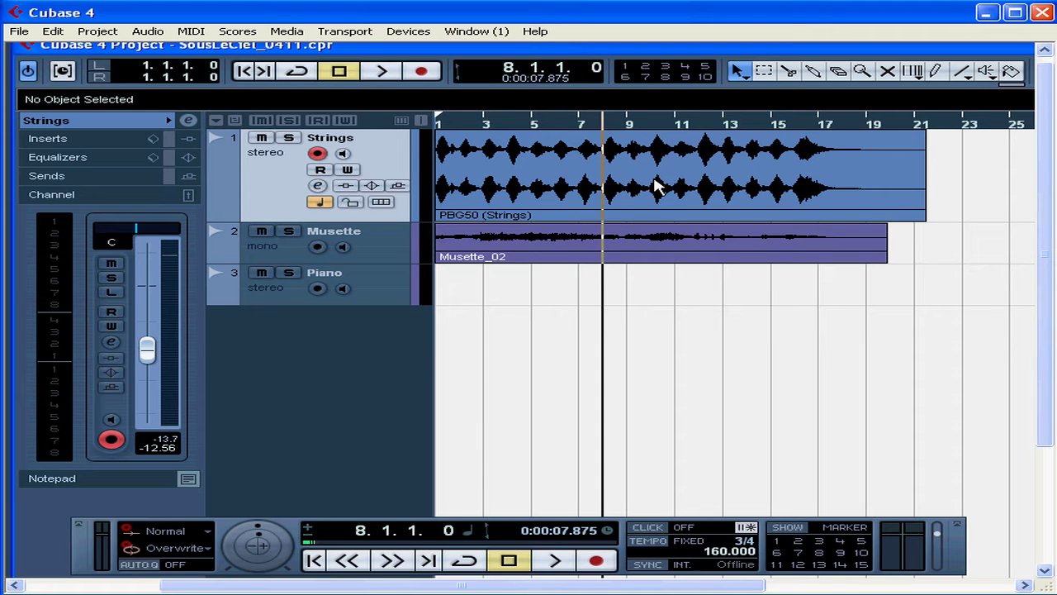
# Shorten the PBG50 (Strings) event from its end so that it ends at 19.1.1.0
pyautogui.click(898, 206)
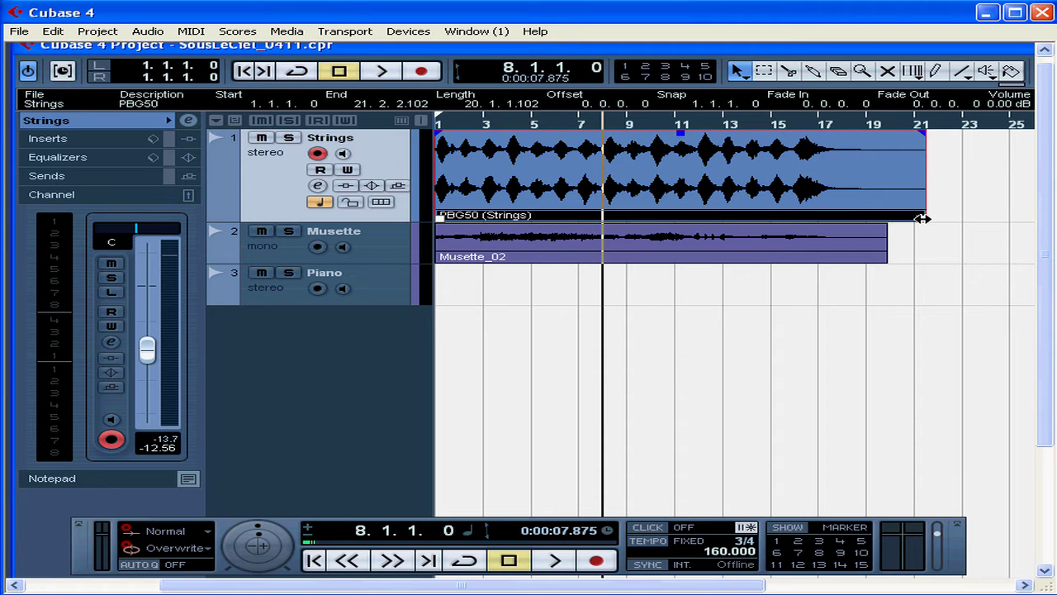
pyautogui.moveTo(921, 218)
pyautogui.mouseDown()
pyautogui.moveTo(859, 215)
pyautogui.moveTo(938, 211)
pyautogui.mouseUp()
pyautogui.moveTo(923, 217); pyautogui.dragTo(867, 218)
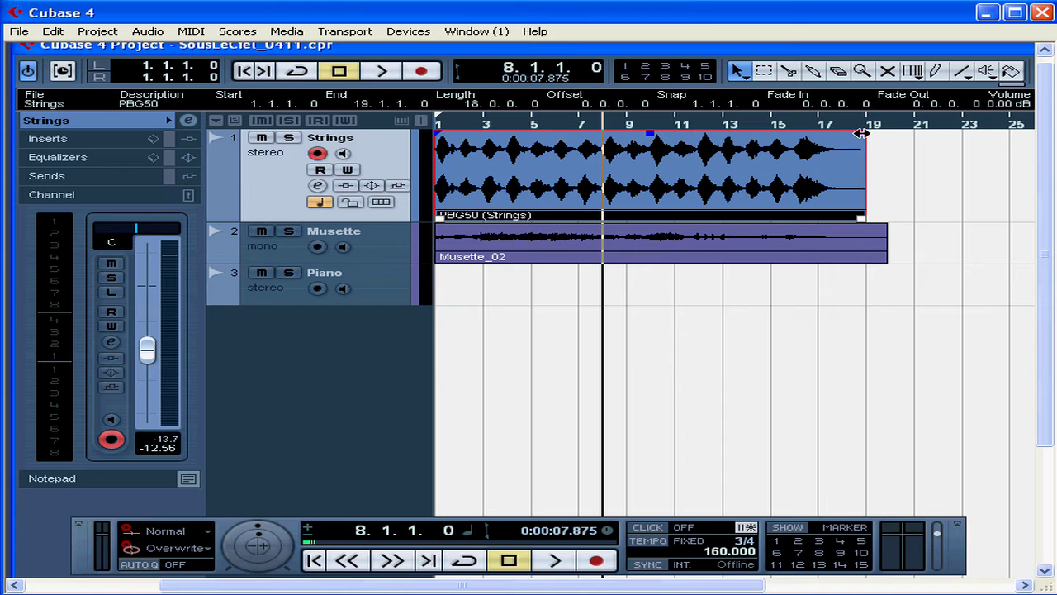
# Add a fade-out of about 0.2.3.21 and a fade-in of about 0.1.2.57 to the Strings event
pyautogui.moveTo(861, 132); pyautogui.dragTo(838, 133)
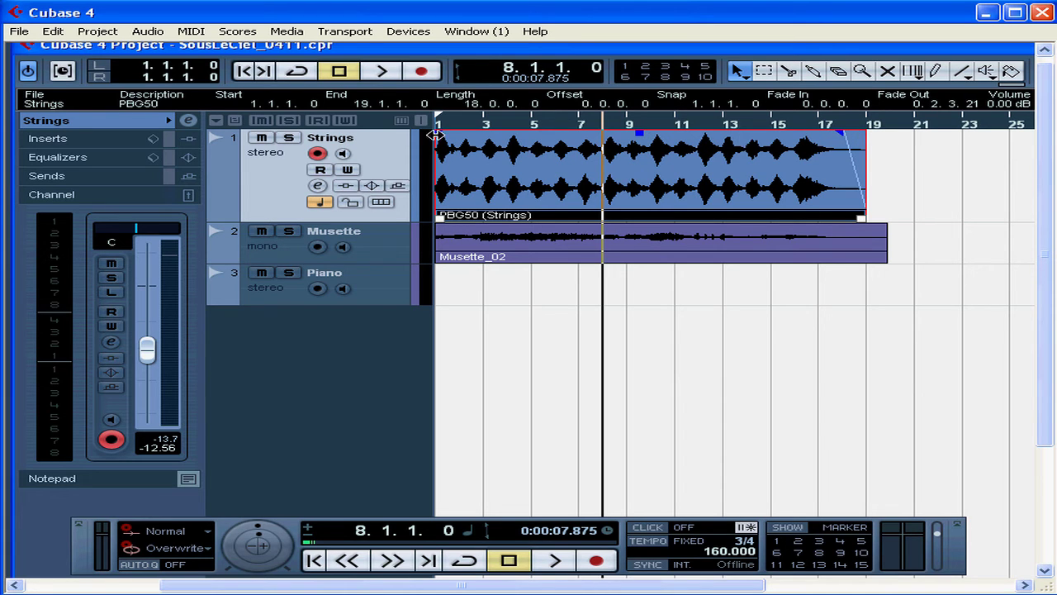
pyautogui.moveTo(437, 133); pyautogui.dragTo(450, 136)
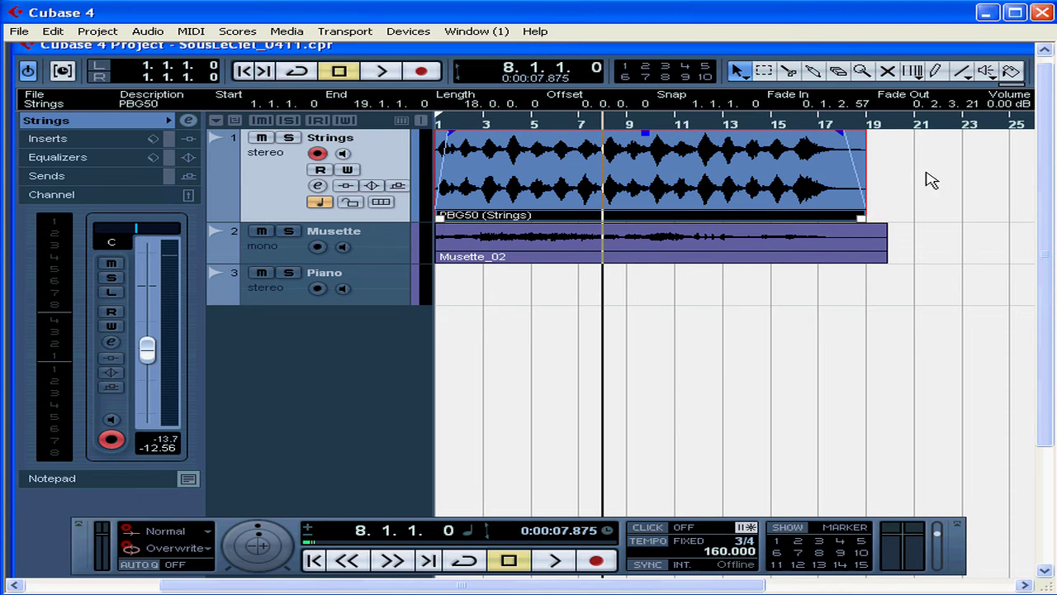
# View the Strings event's fade-out curve settings without changing them, and undo both fades on the event
pyautogui.doubleClick(861, 151)
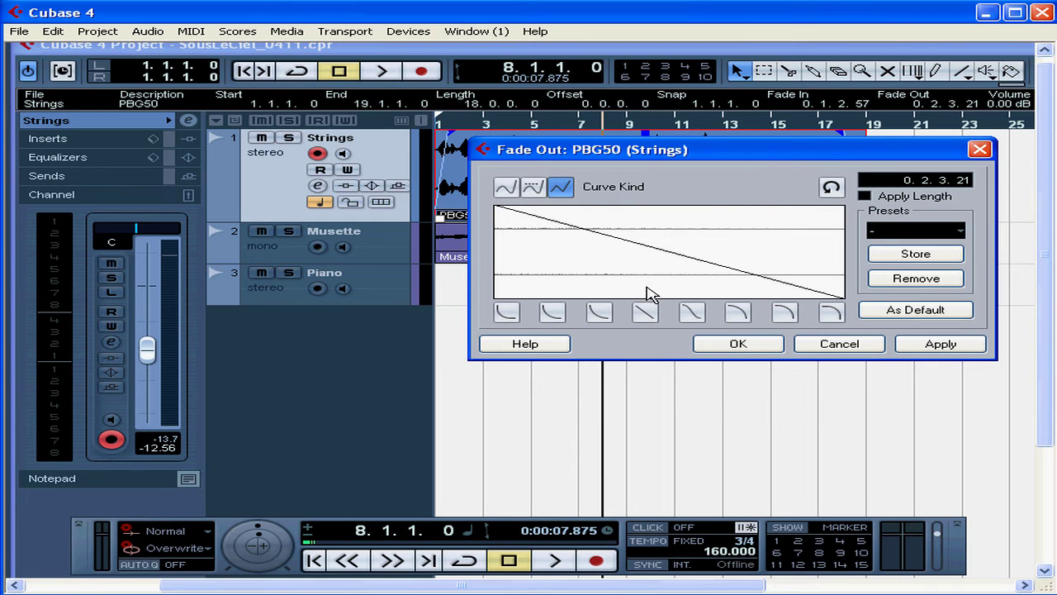
pyautogui.click(841, 345)
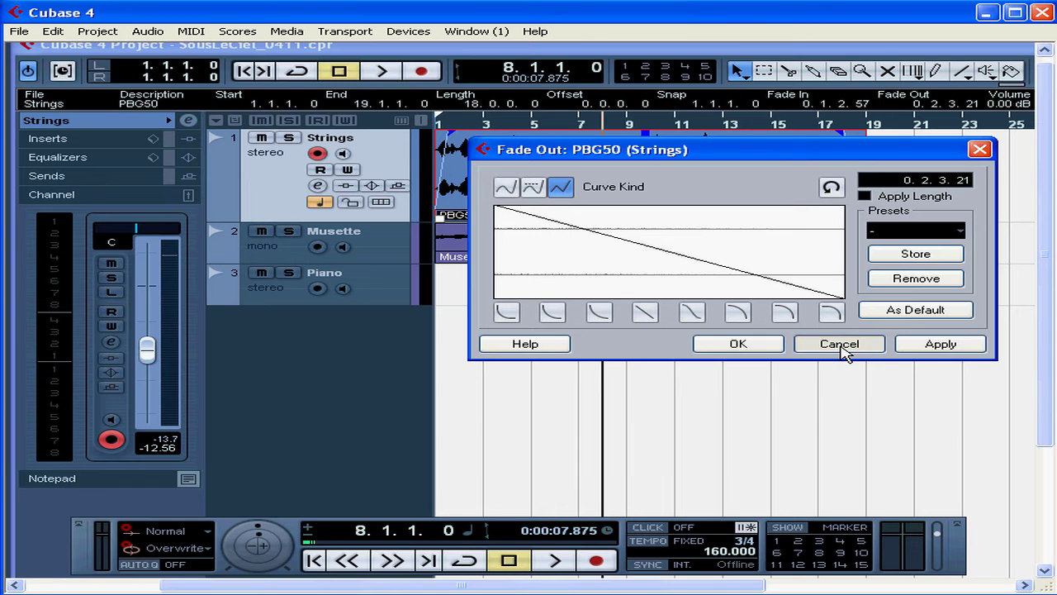
pyautogui.click(53, 33)
pyautogui.click(75, 51)
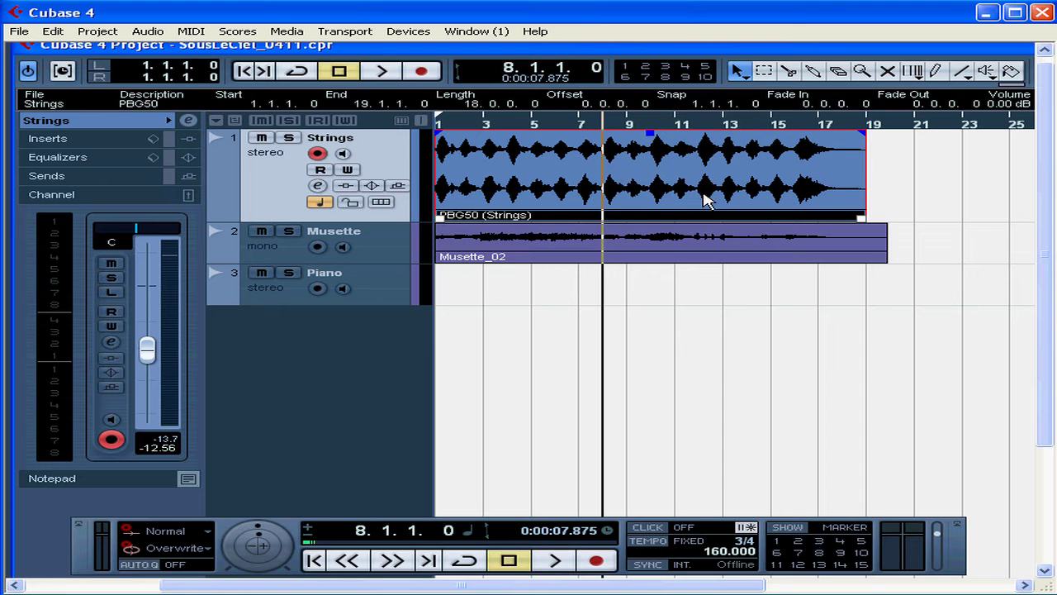
# Move the PBG50 (Strings) event down to the Piano track and undo the move
pyautogui.moveTo(706, 201); pyautogui.dragTo(699, 273)
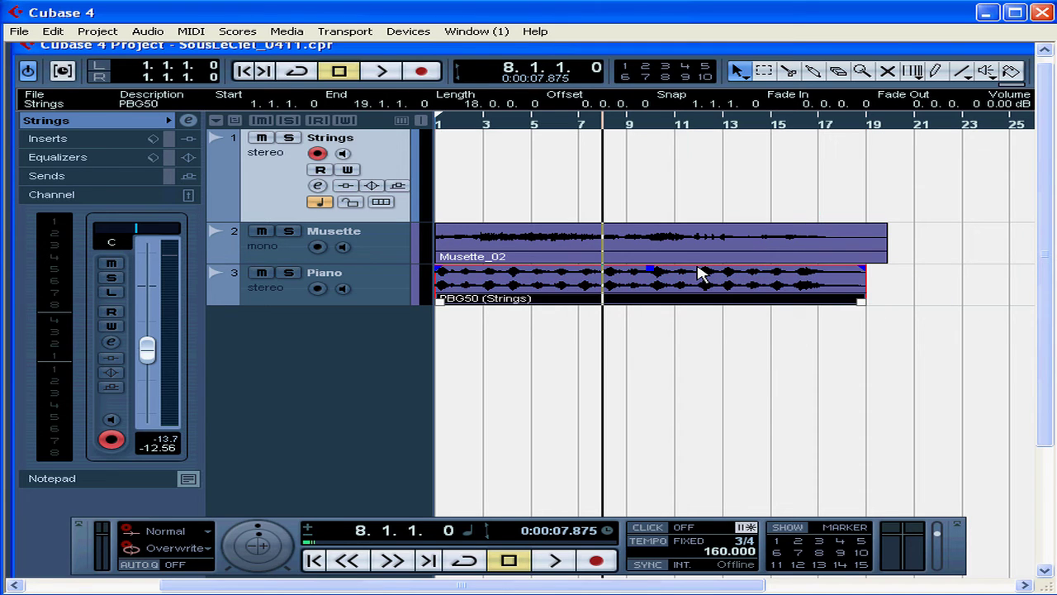
pyautogui.hotkey('ctrl', 'z')
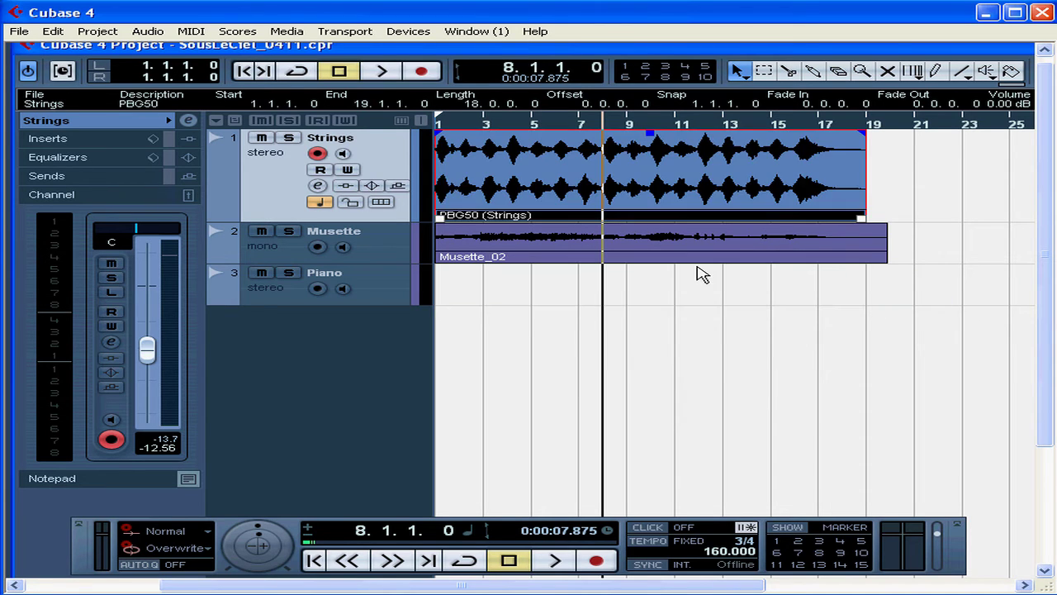
pyautogui.click(52, 33)
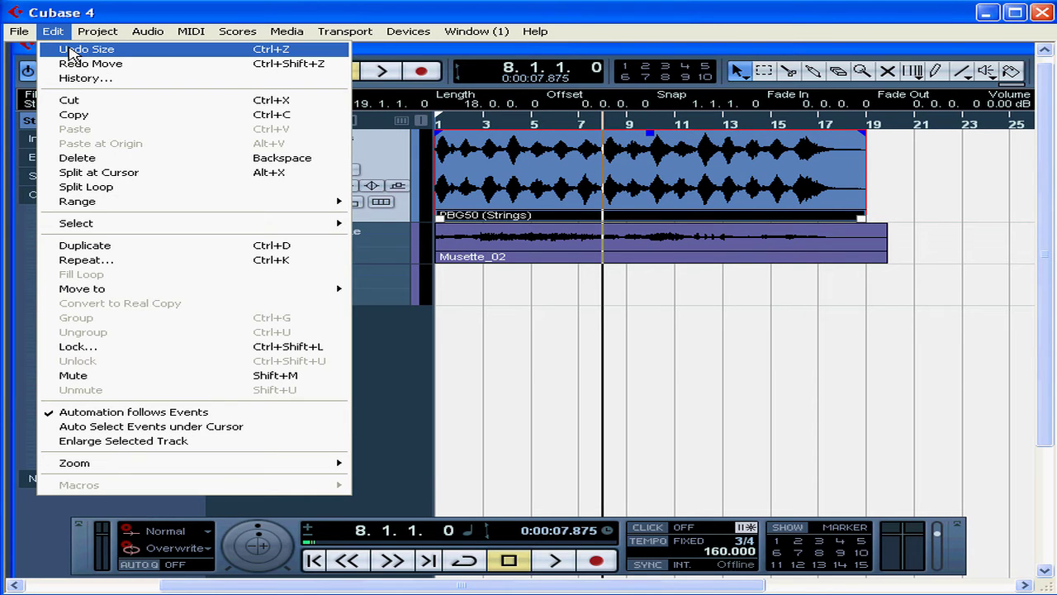
pyautogui.click(56, 33)
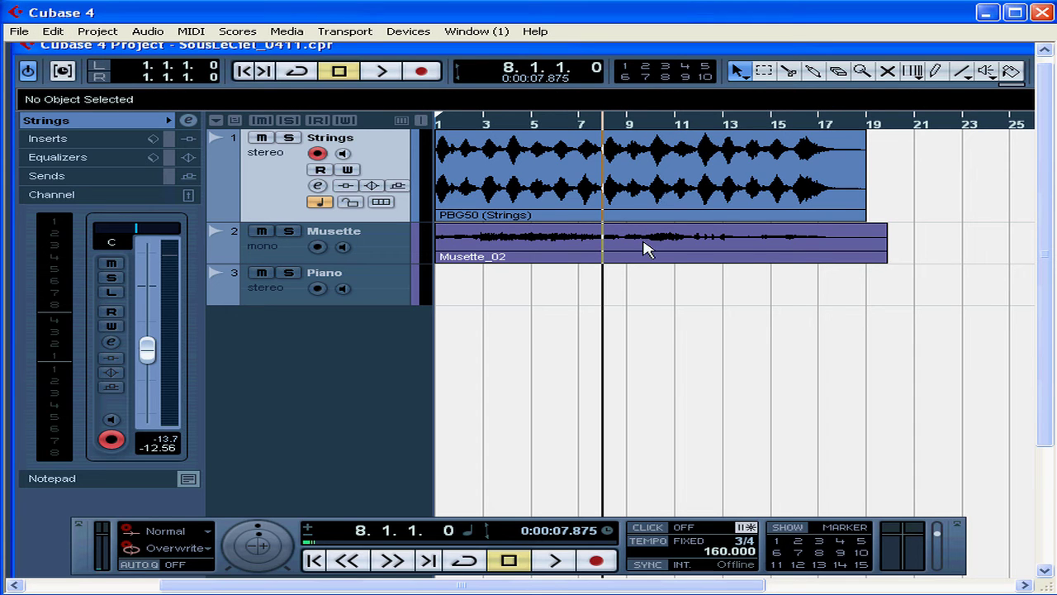
# Move the Musette_02 event into the empty area below the Piano track to create a new track, and undo the move
pyautogui.moveTo(648, 250); pyautogui.dragTo(642, 330)
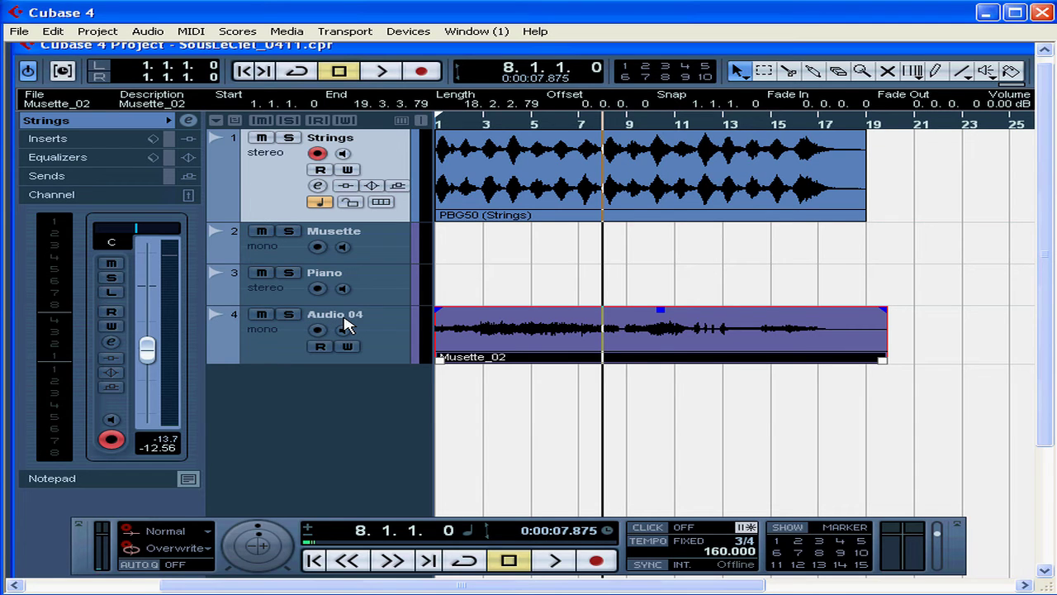
pyautogui.click(53, 32)
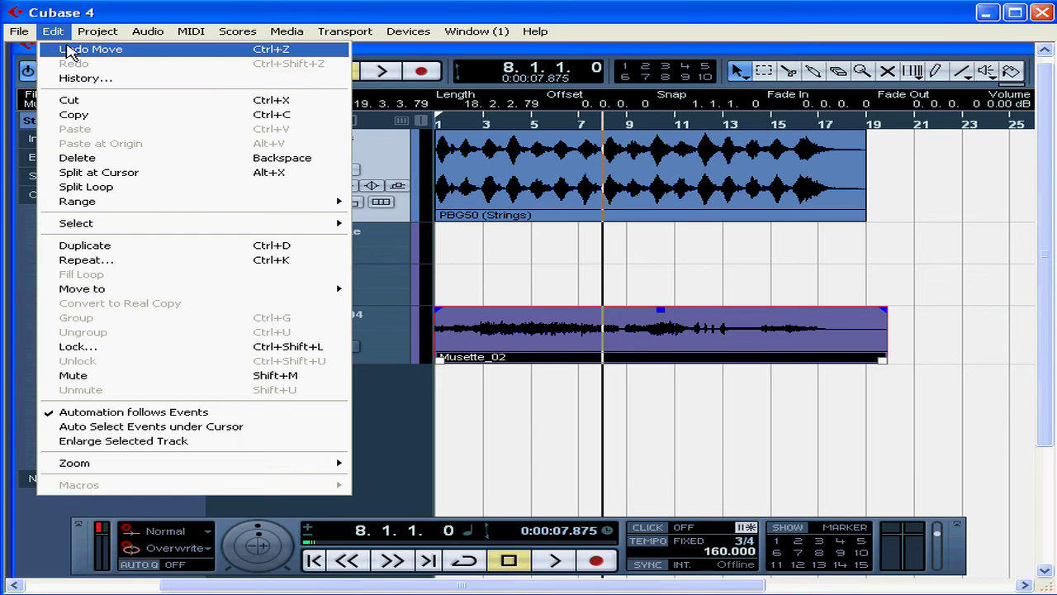
pyautogui.click(71, 48)
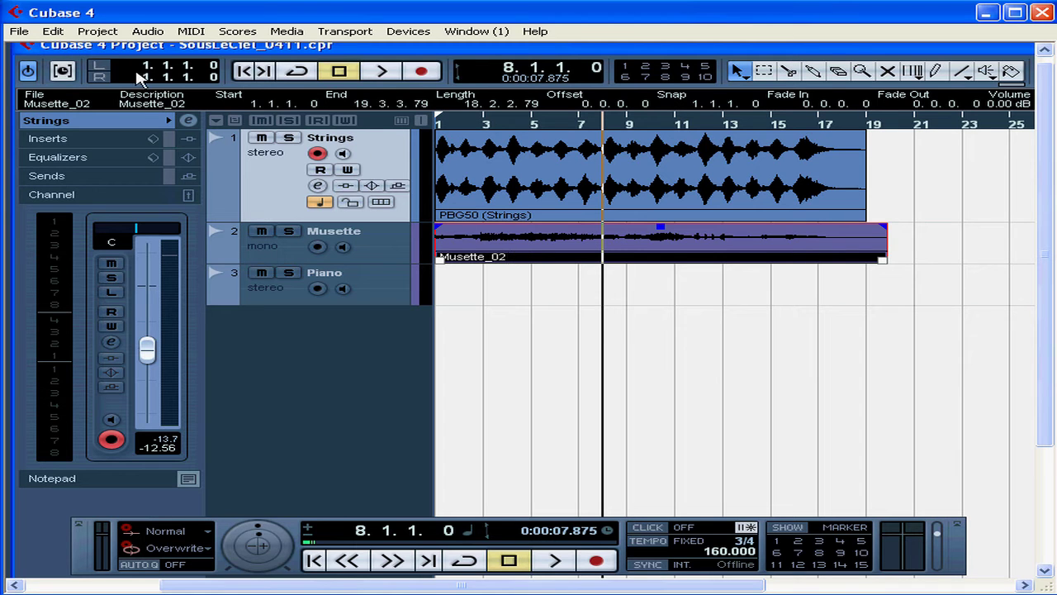
# Copy the Musette_02 event and paste it onto the Piano track with the cursor at the project start
pyautogui.click(53, 31)
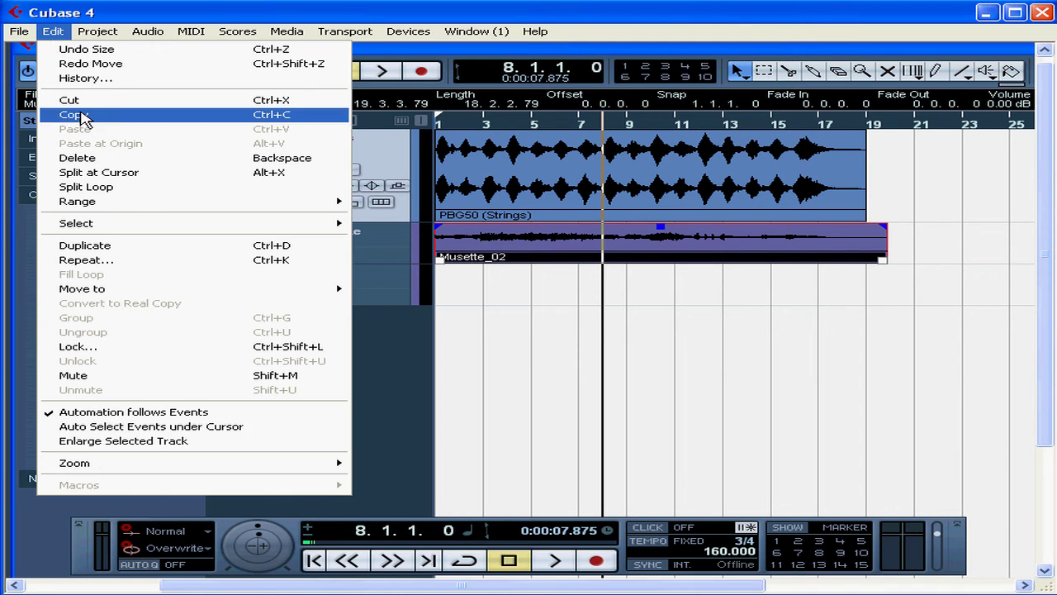
pyautogui.click(82, 115)
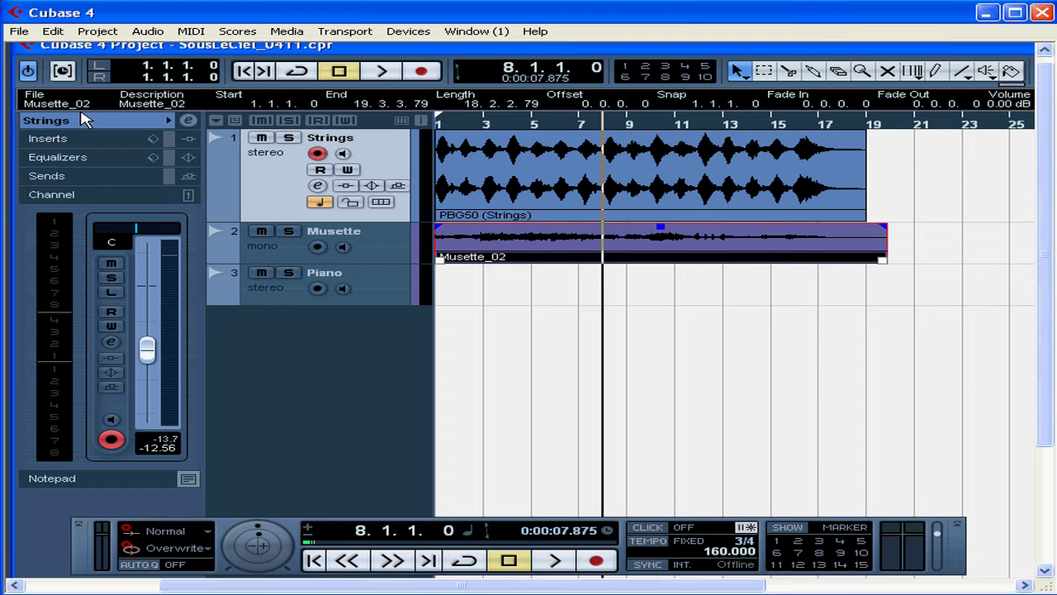
pyautogui.click(248, 72)
pyautogui.click(396, 293)
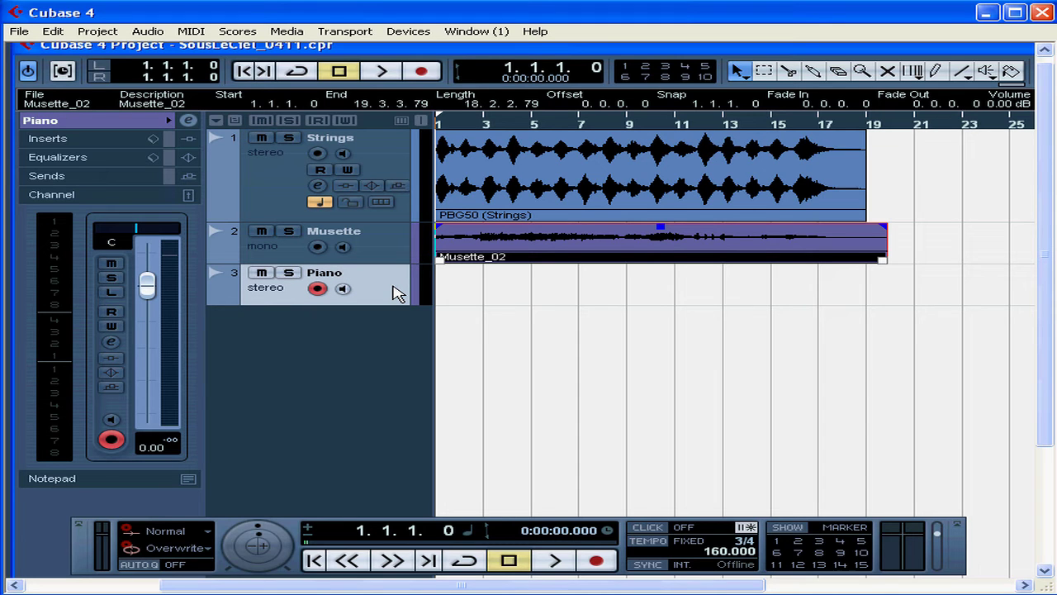
pyautogui.click(54, 33)
pyautogui.click(84, 130)
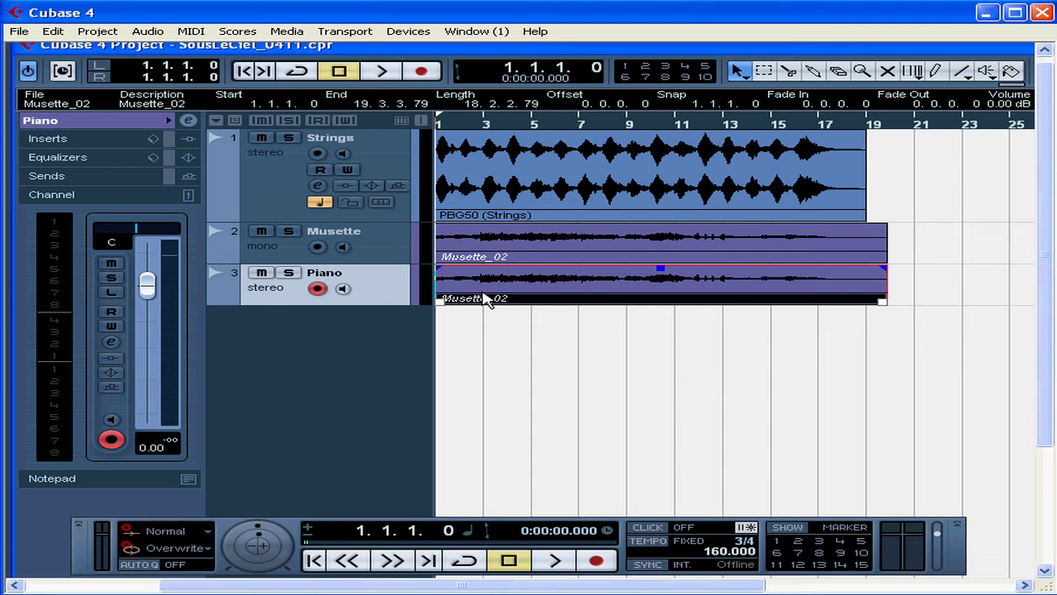
# Move the pasted Musette_02 copy onto the Musette track at 2.3.1.0 and back to the Piano track's start, and delete it
pyautogui.moveTo(487, 299); pyautogui.dragTo(528, 265)
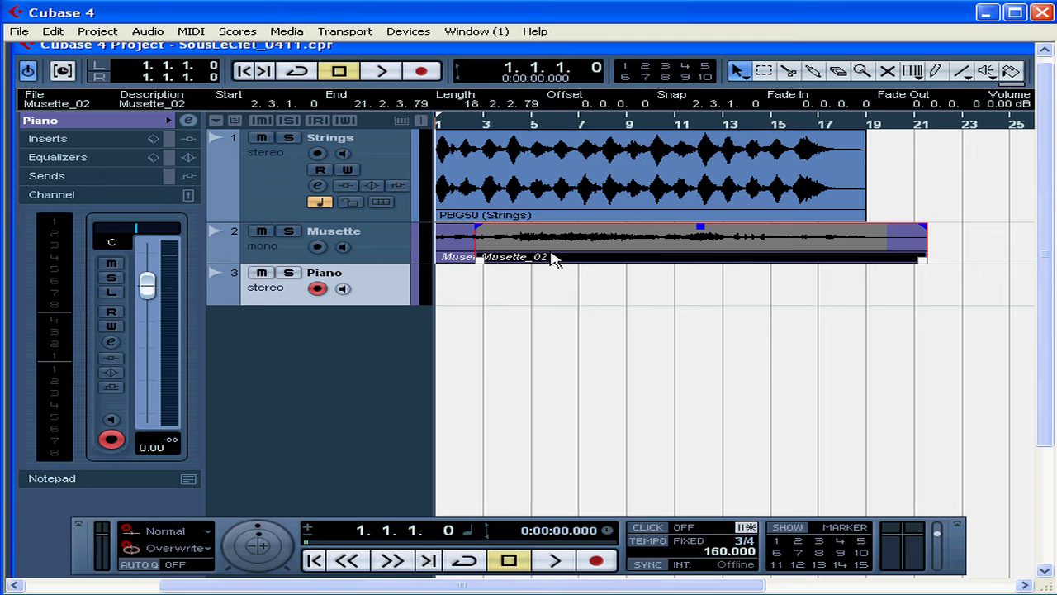
pyautogui.moveTo(553, 258); pyautogui.dragTo(506, 285)
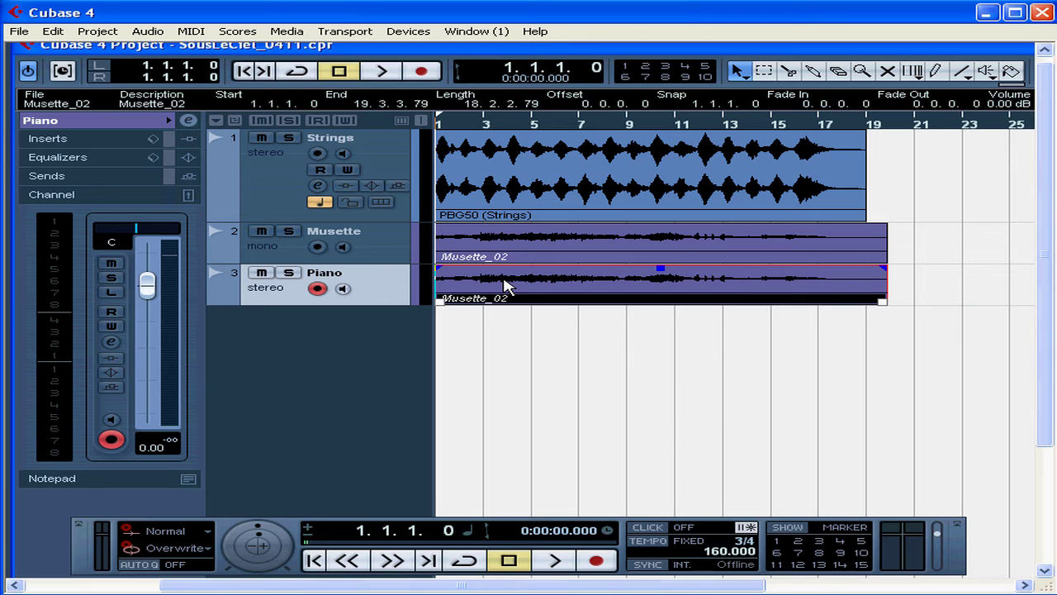
pyautogui.press('Delete')
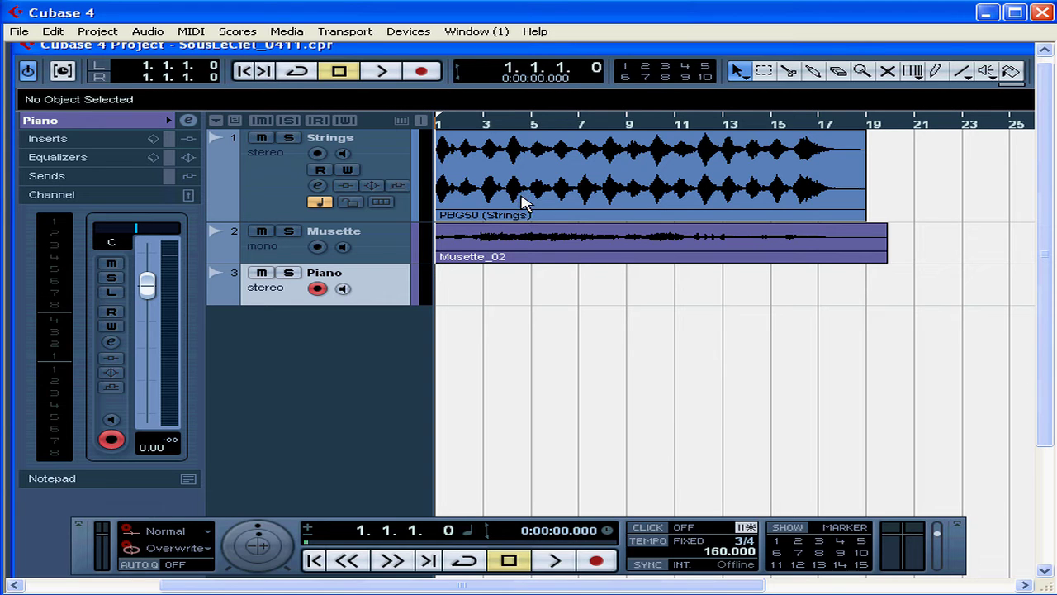
# Copy the PBG50 (Strings) and Musette_02 events together, paste them from the Piano track downward, and undo the paste
pyautogui.click(522, 195)
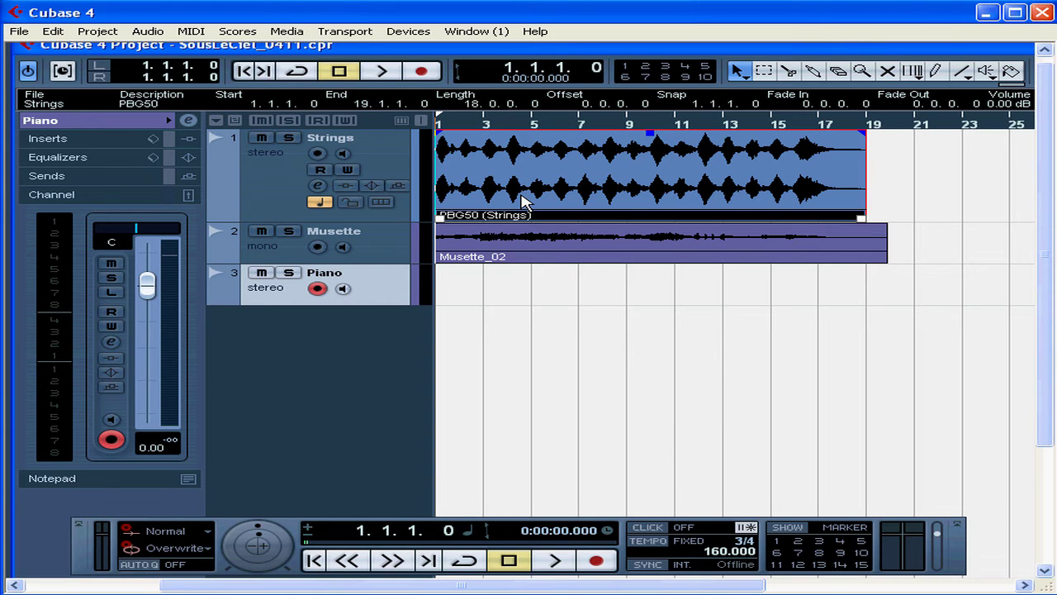
pyautogui.keyDown('shift'); pyautogui.click(538, 248); pyautogui.keyUp('shift')
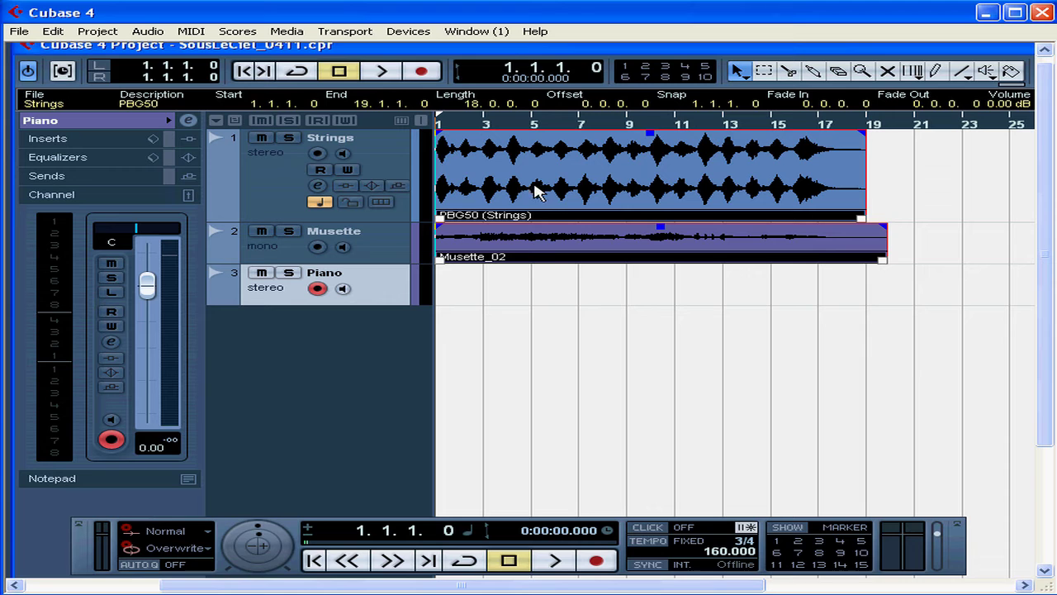
pyautogui.click(53, 30)
pyautogui.click(85, 116)
pyautogui.click(53, 31)
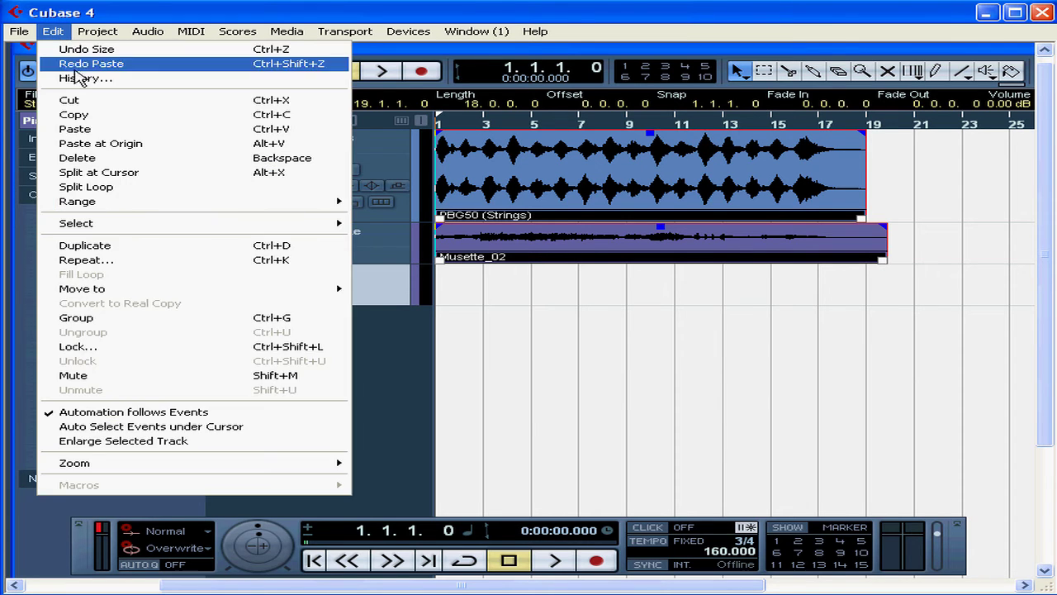
pyautogui.click(82, 129)
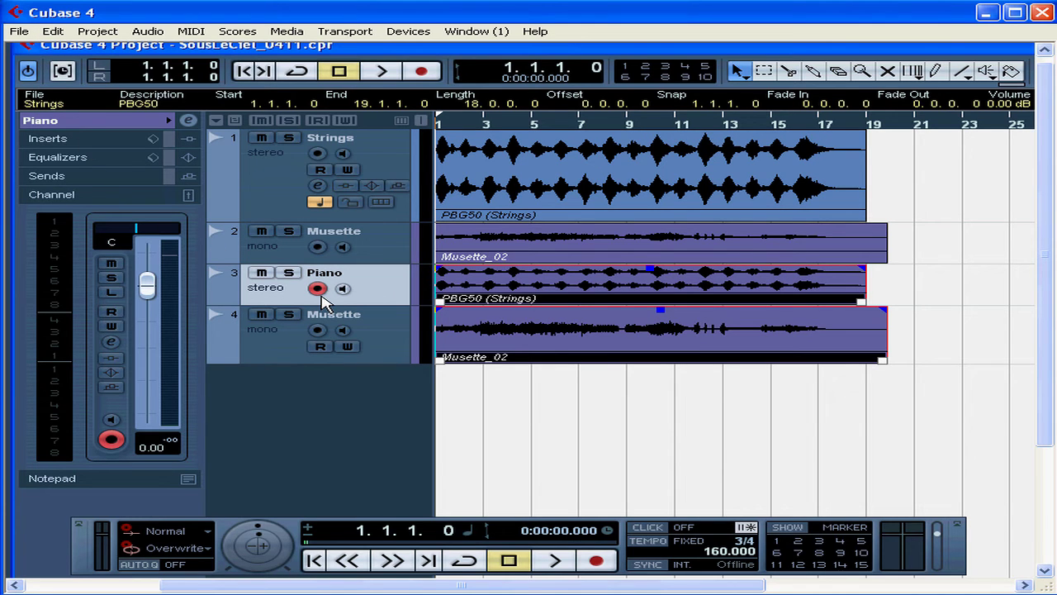
pyautogui.hotkey('ctrl', 'z')
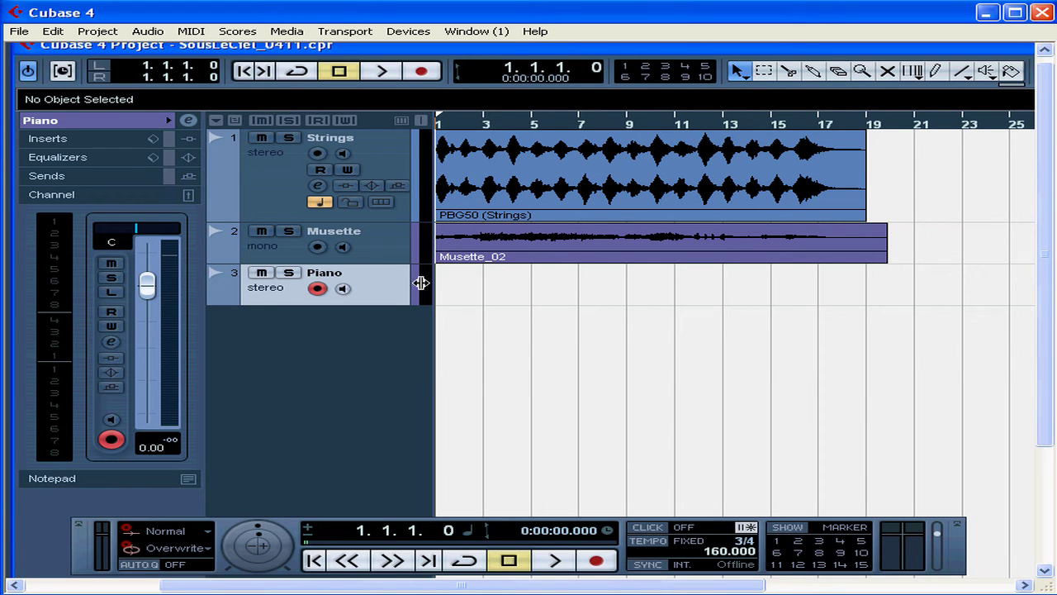
# Duplicate the Musette_02 event onto the Piano track and onto a new track below it, and remove both copies
pyautogui.click(500, 258)
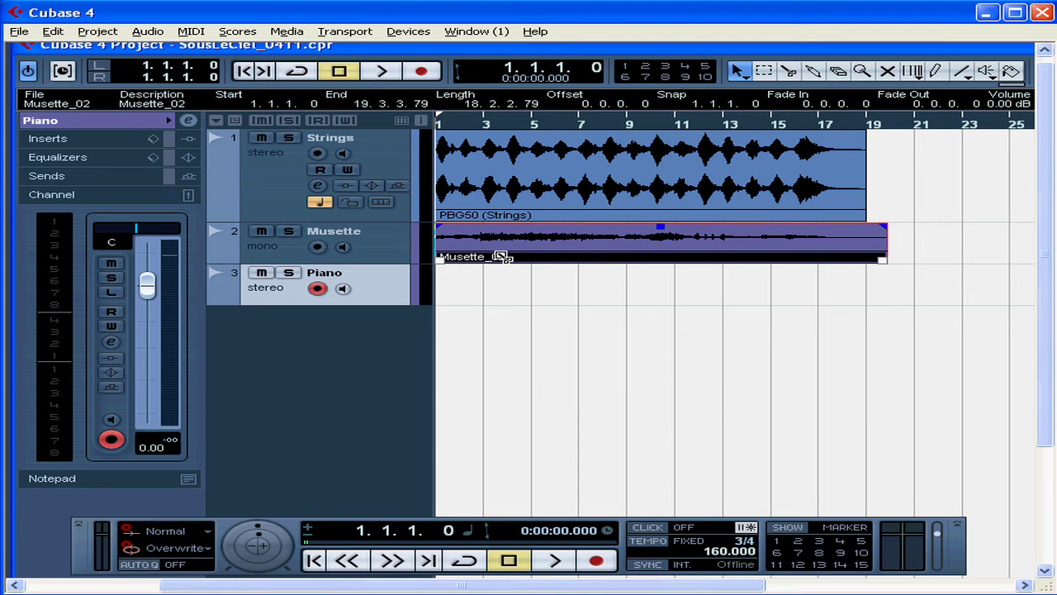
pyautogui.moveTo(500, 257); pyautogui.dragTo(500, 279)
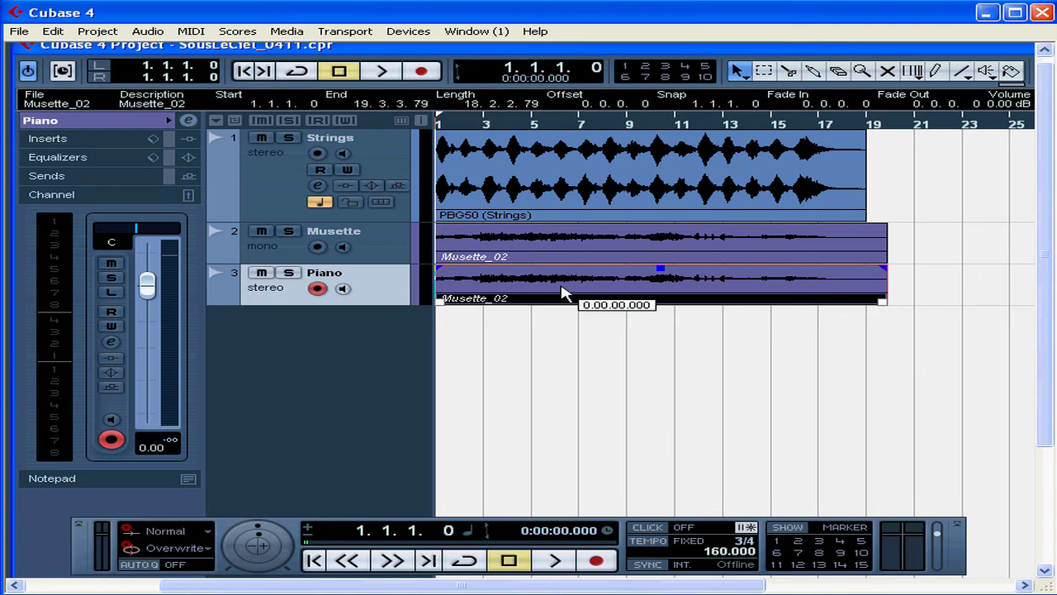
pyautogui.moveTo(562, 339)
pyautogui.mouseDown()
pyautogui.moveTo(557, 299)
pyautogui.moveTo(553, 323)
pyautogui.mouseUp()
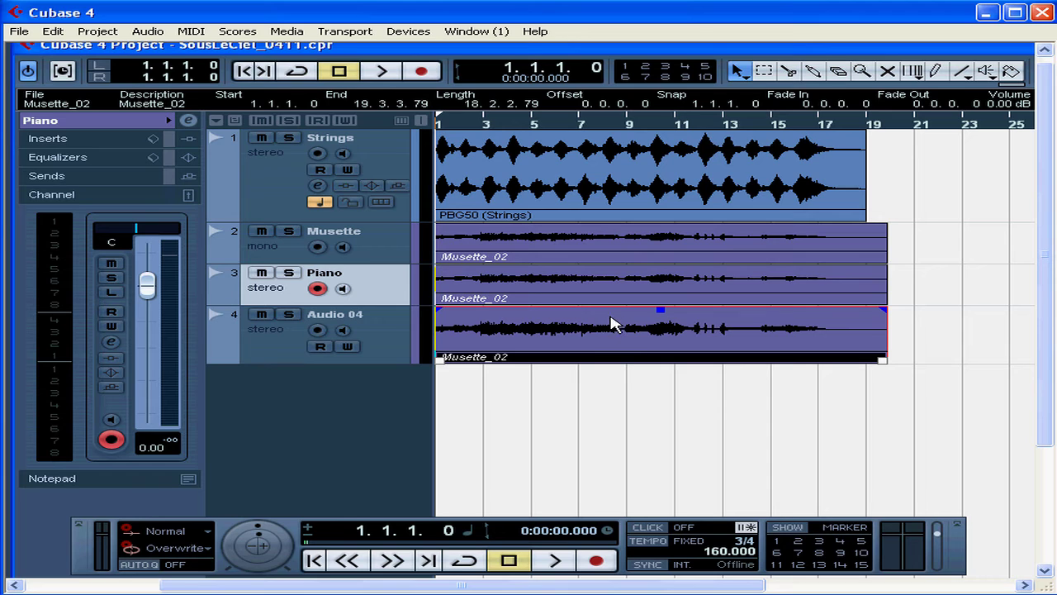
pyautogui.hotkey('ctrl', 'z')
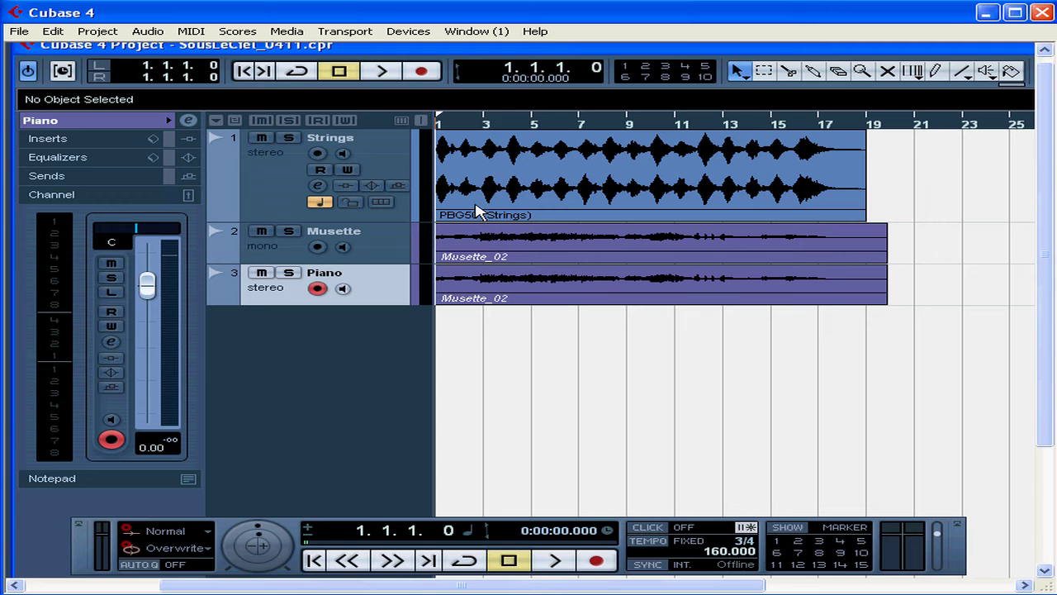
pyautogui.click(532, 293)
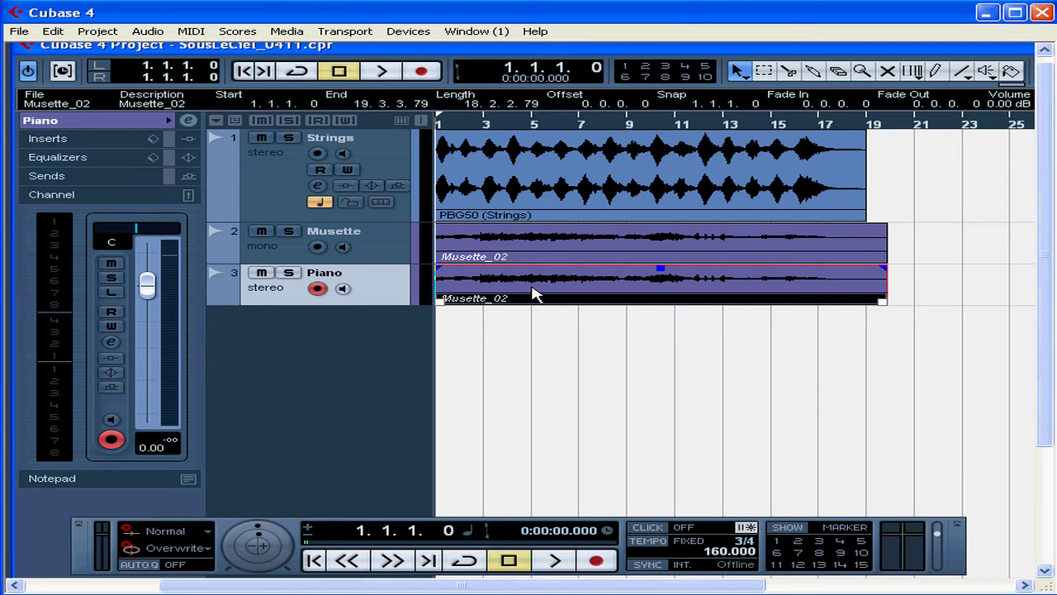
pyautogui.press('Delete')
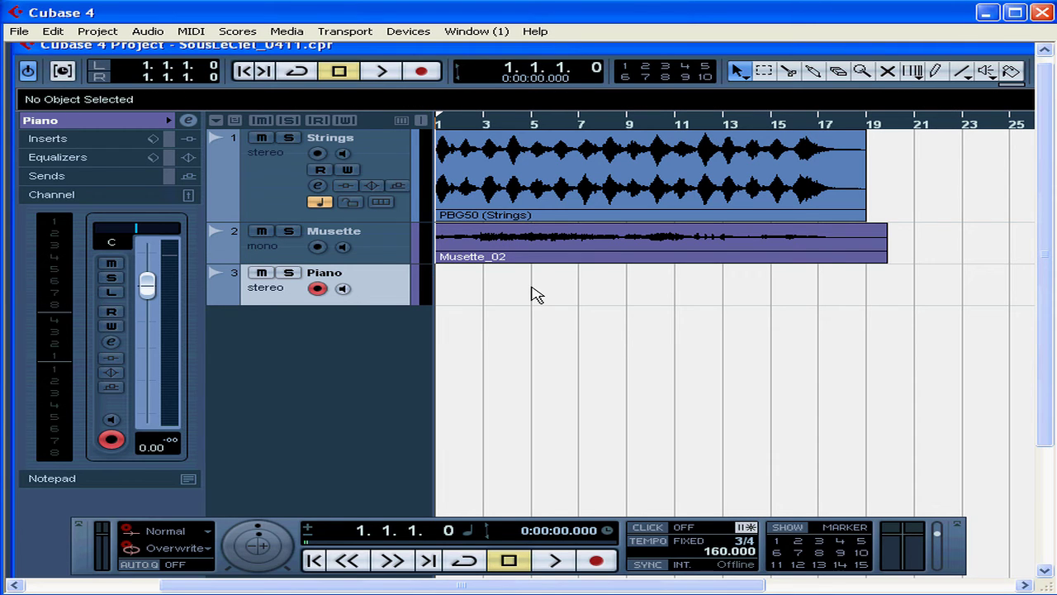
# Delete the range from bar 18 to bar 19 on the Strings track using the Range Selection tool, and undo the deletion
pyautogui.click(764, 72)
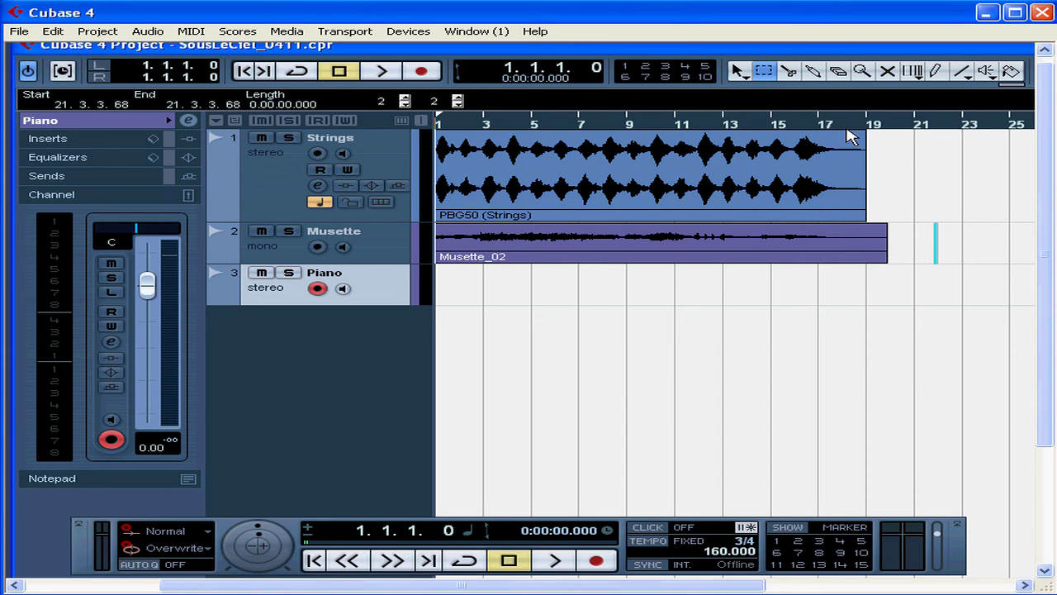
pyautogui.moveTo(847, 126); pyautogui.dragTo(902, 155)
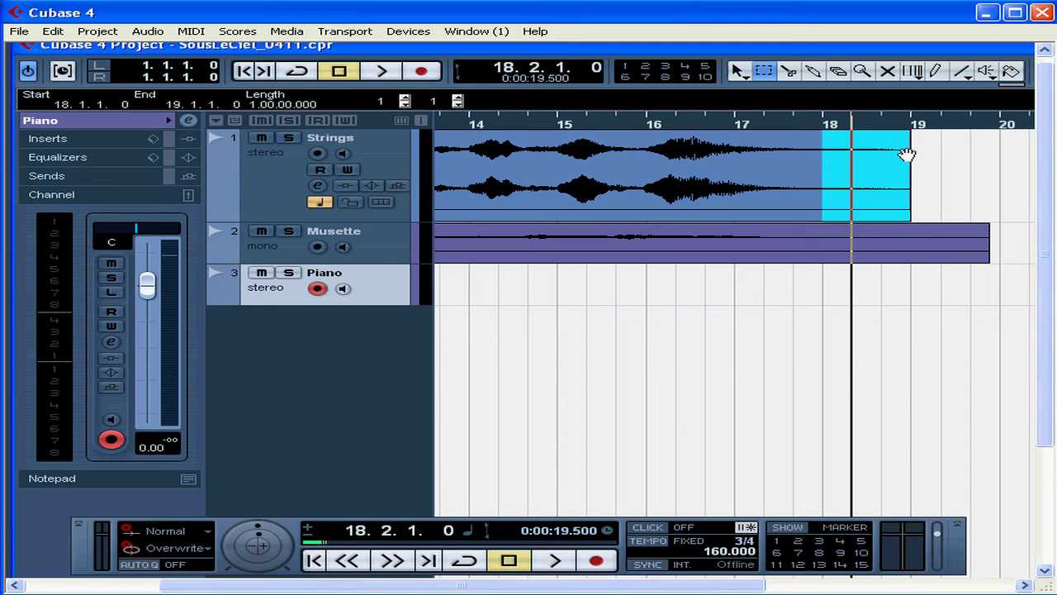
pyautogui.press('Delete')
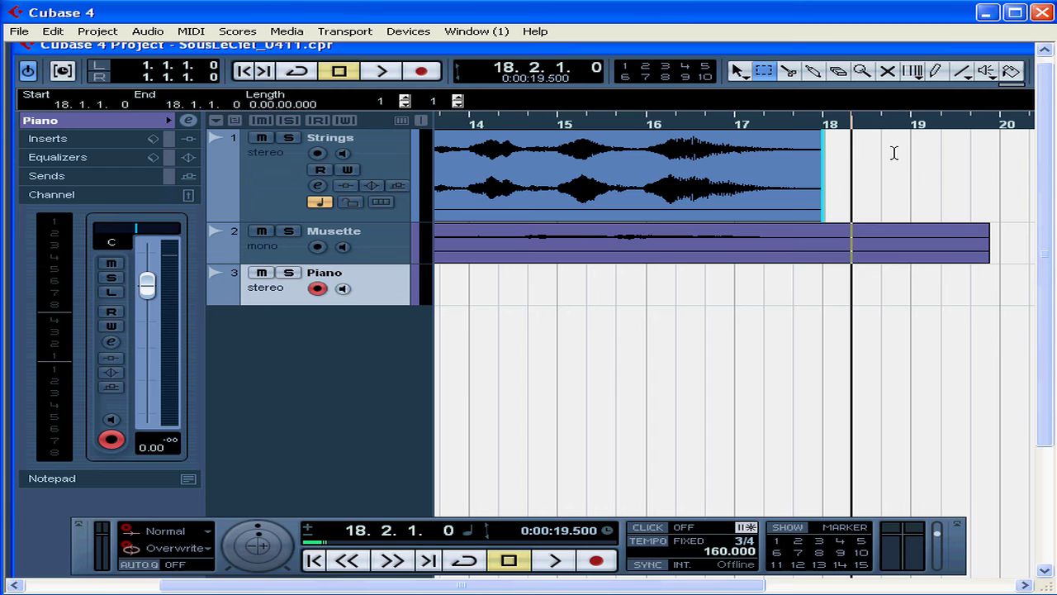
pyautogui.hotkey('ctrl', 'z')
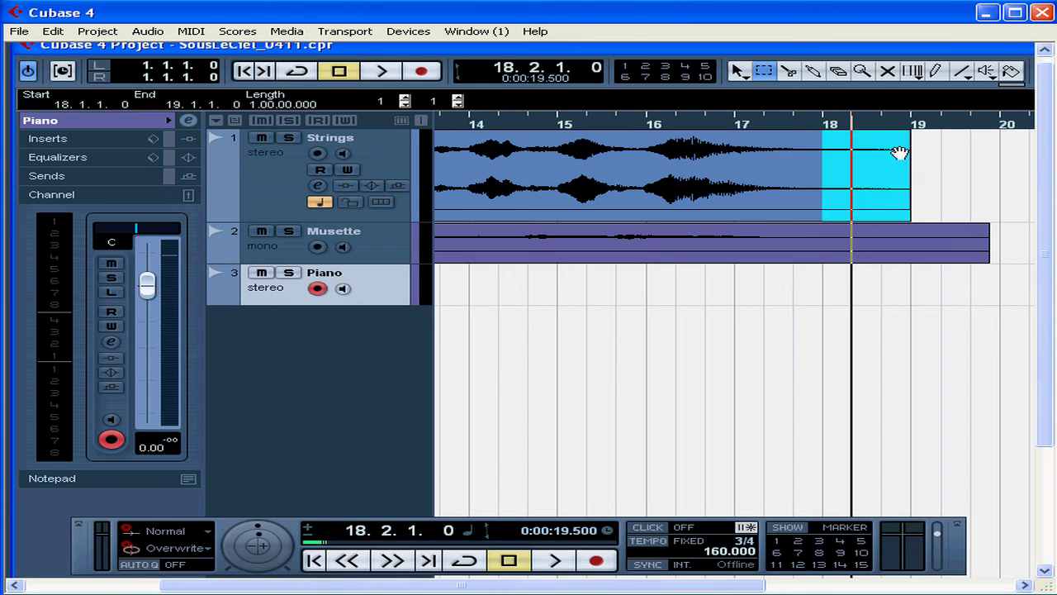
# View the audio statistics of the selected Strings range, and clear the range to return to the Object Selection tool
pyautogui.click(151, 32)
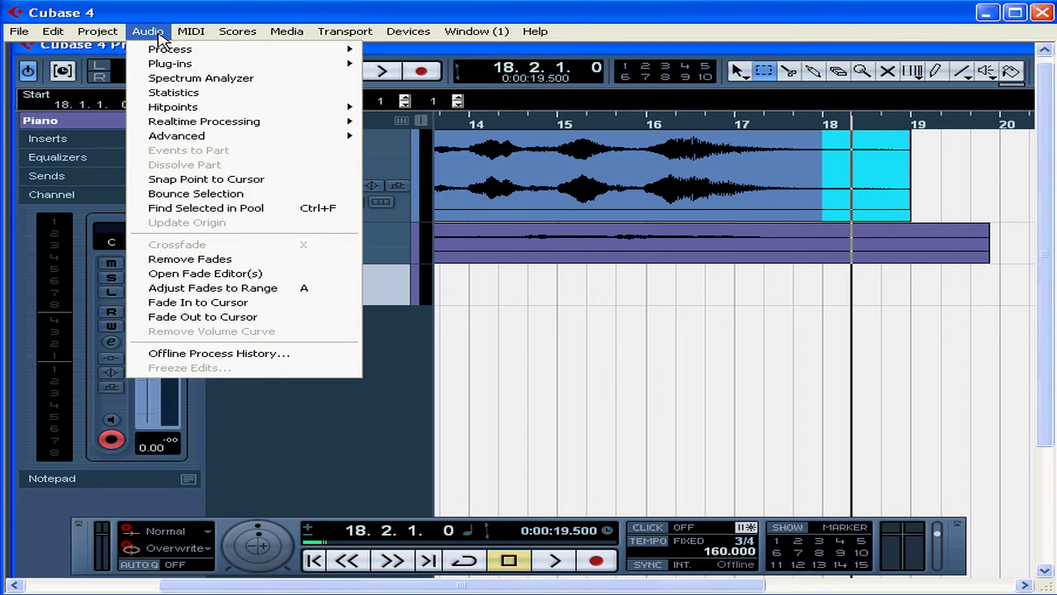
pyautogui.click(175, 94)
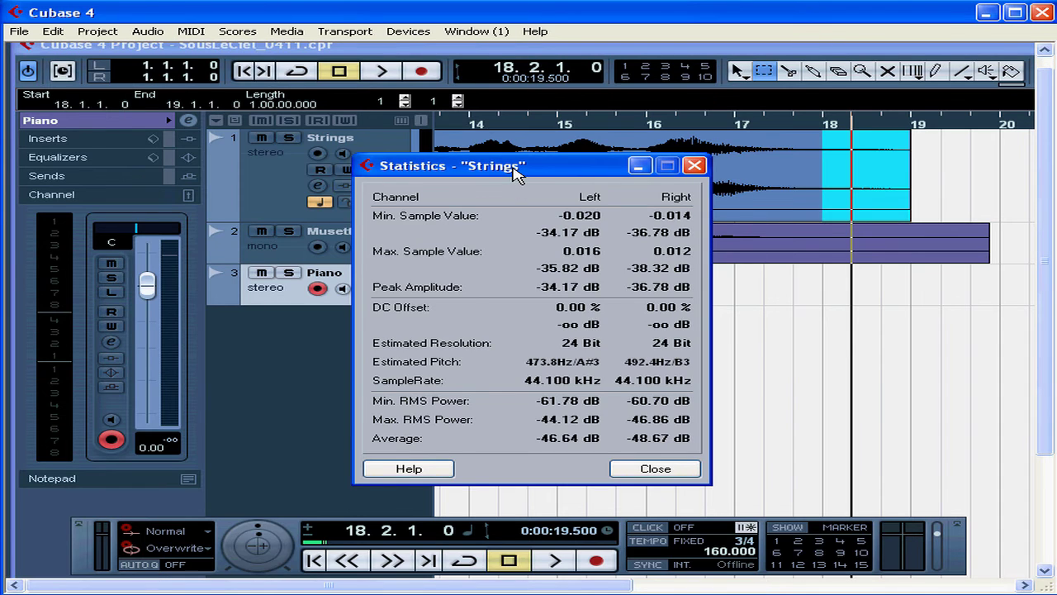
pyautogui.click(693, 166)
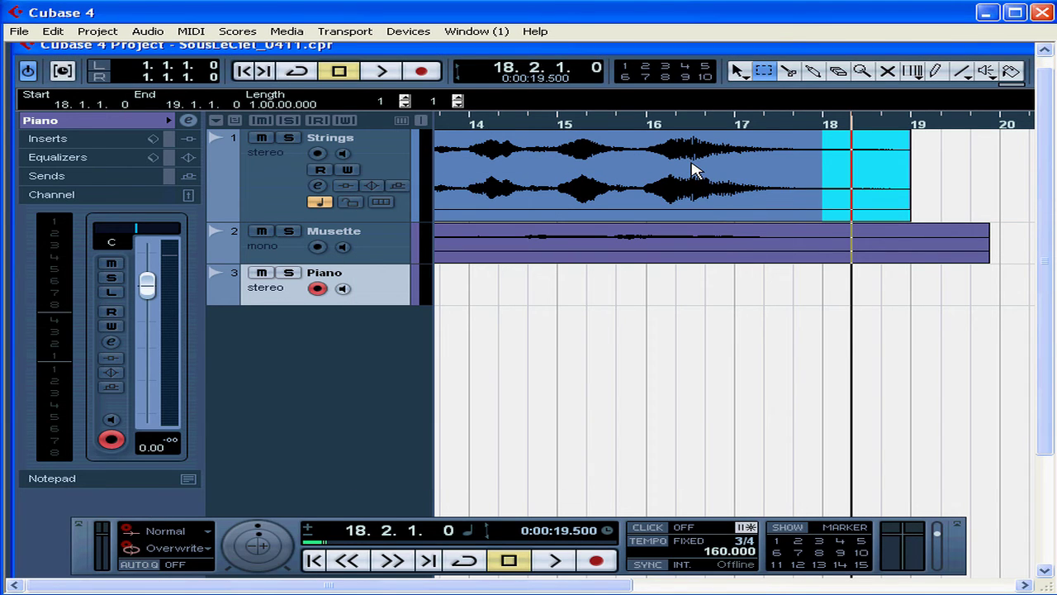
pyautogui.click(940, 168)
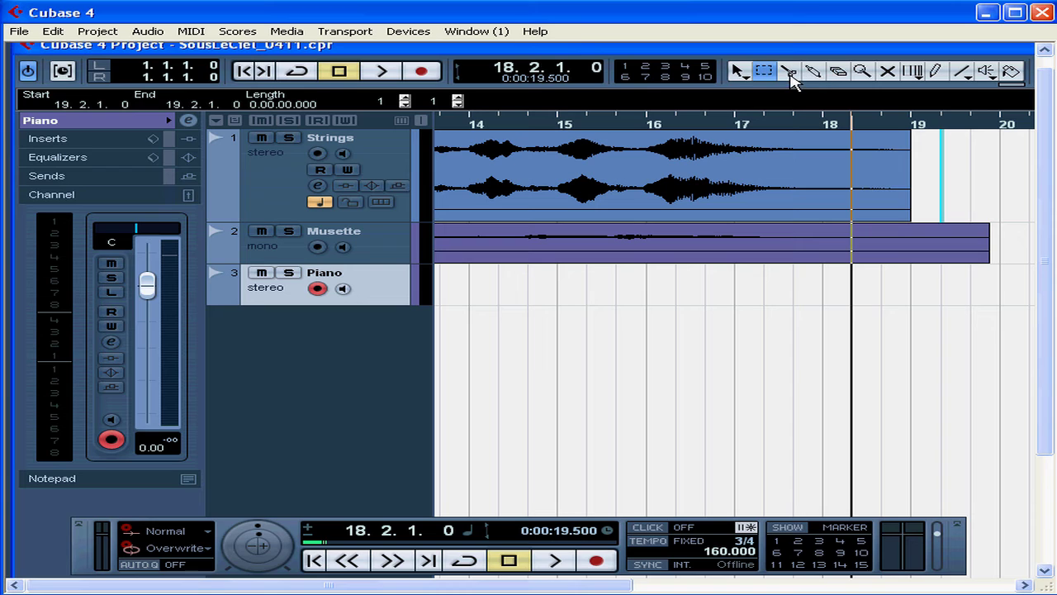
pyautogui.press('1')
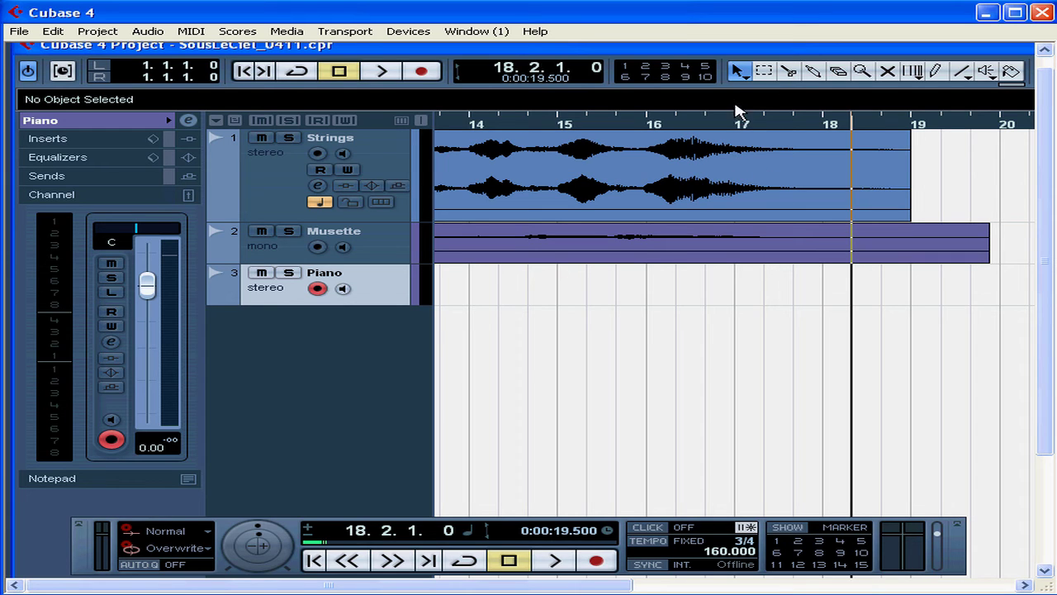
# Split the Strings event at 17.2.1.0 and at further points up to about 18.1.4.97, and undo all the splits
pyautogui.click(788, 71)
pyautogui.click(763, 165)
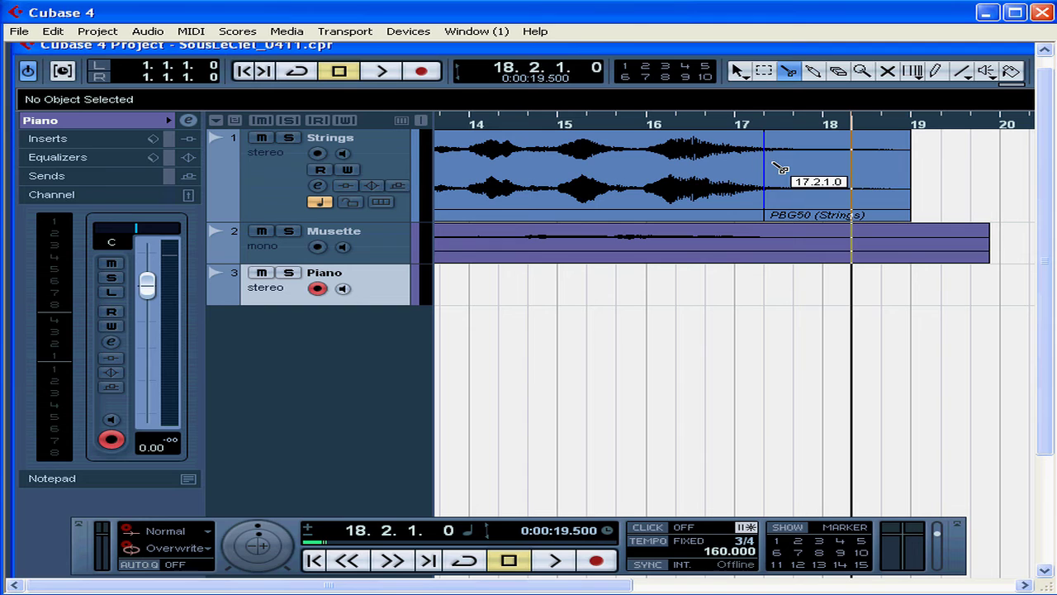
pyautogui.click(801, 167)
pyautogui.click(823, 168)
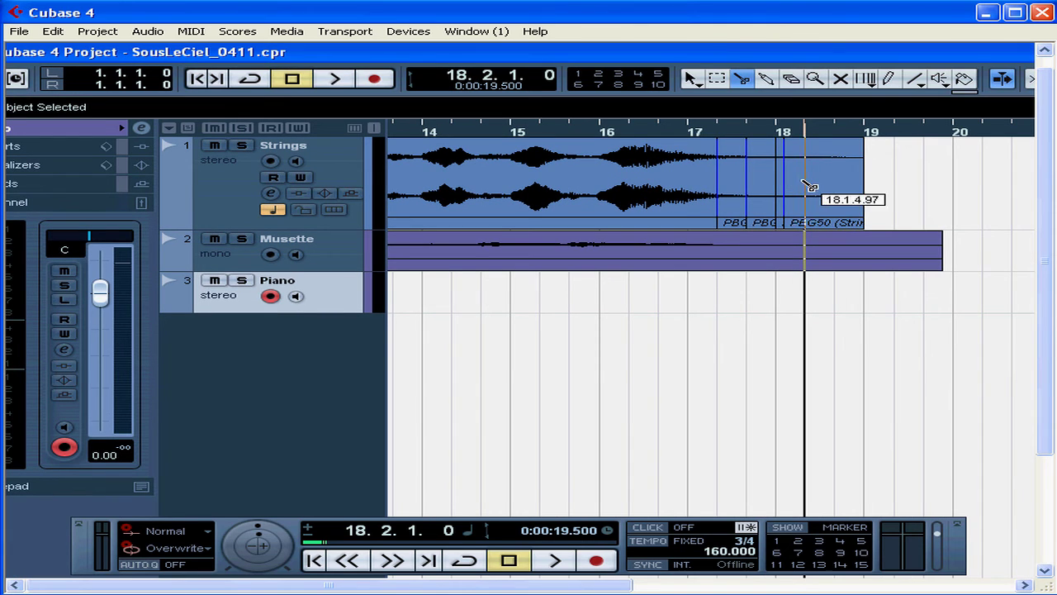
pyautogui.click(807, 180)
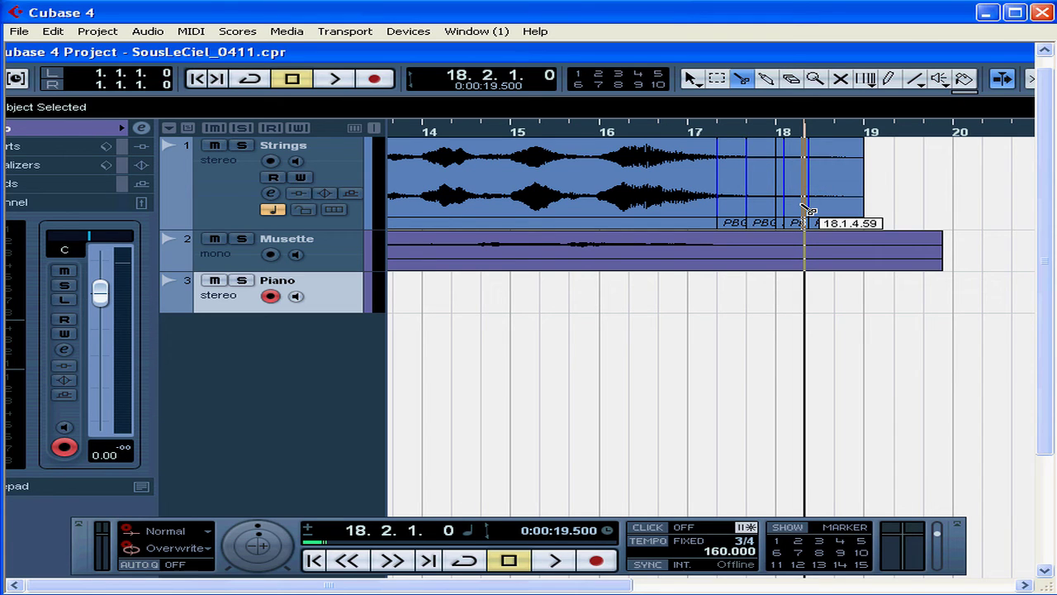
pyautogui.hotkey('ctrl', 'z')
pyautogui.hotkey('ctrl', 'z')
pyautogui.hotkey('ctrl', 'z')
pyautogui.hotkey('ctrl', 'z')
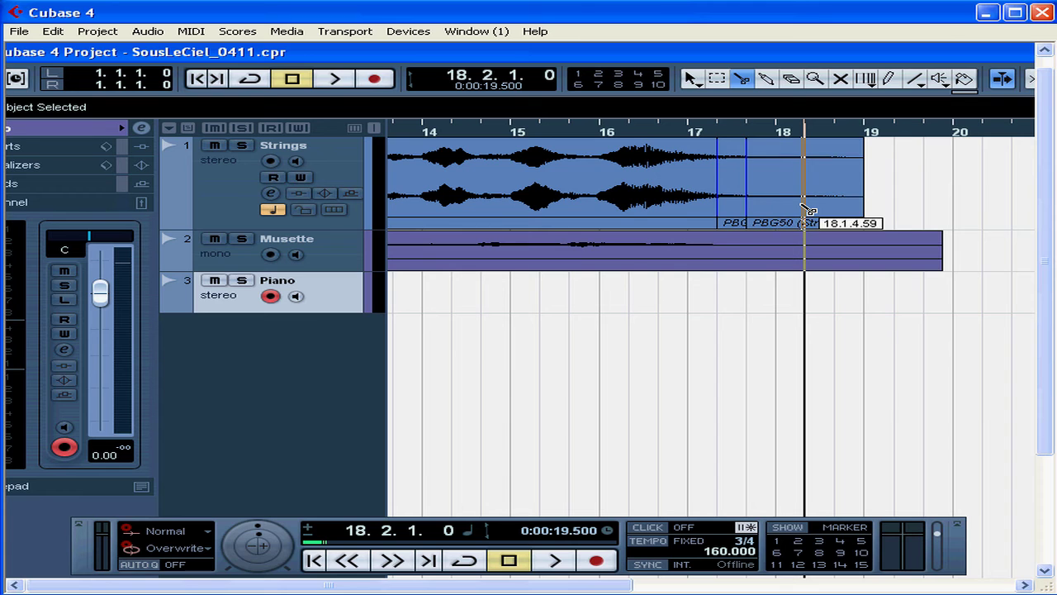
pyautogui.hotkey('ctrl', 'z')
# Shift the project window so the snap controls are accessible and turn on Snap
pyautogui.moveTo(959, 51); pyautogui.dragTo(871, 59)
pyautogui.click(951, 87)
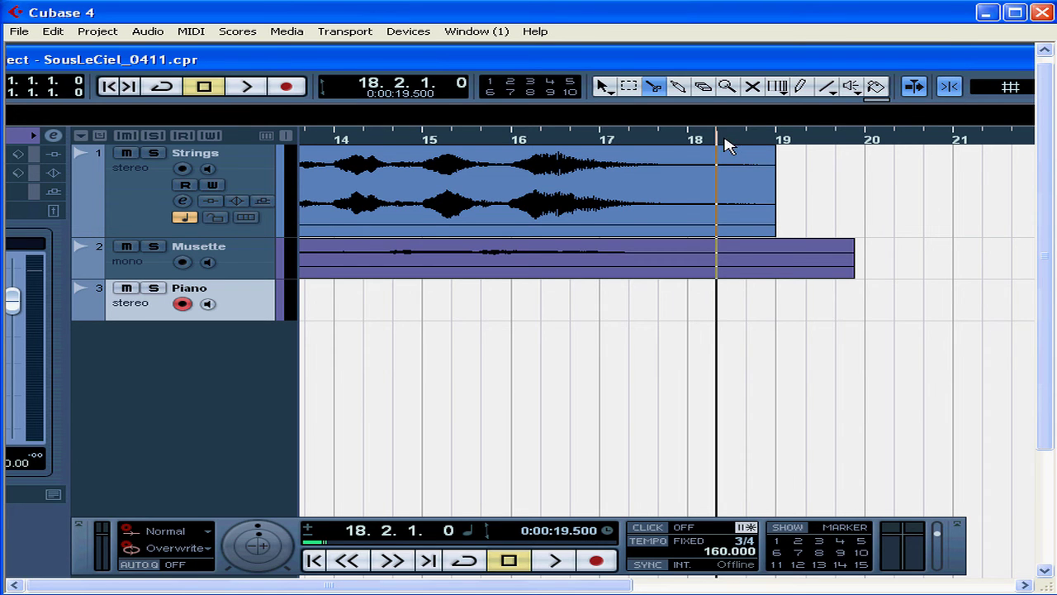
# Split the Strings event at every beat from 17.1.1.0 to 18.3.1.0 with the Split tool, and undo all the splits
pyautogui.moveTo(727, 141); pyautogui.dragTo(701, 165)
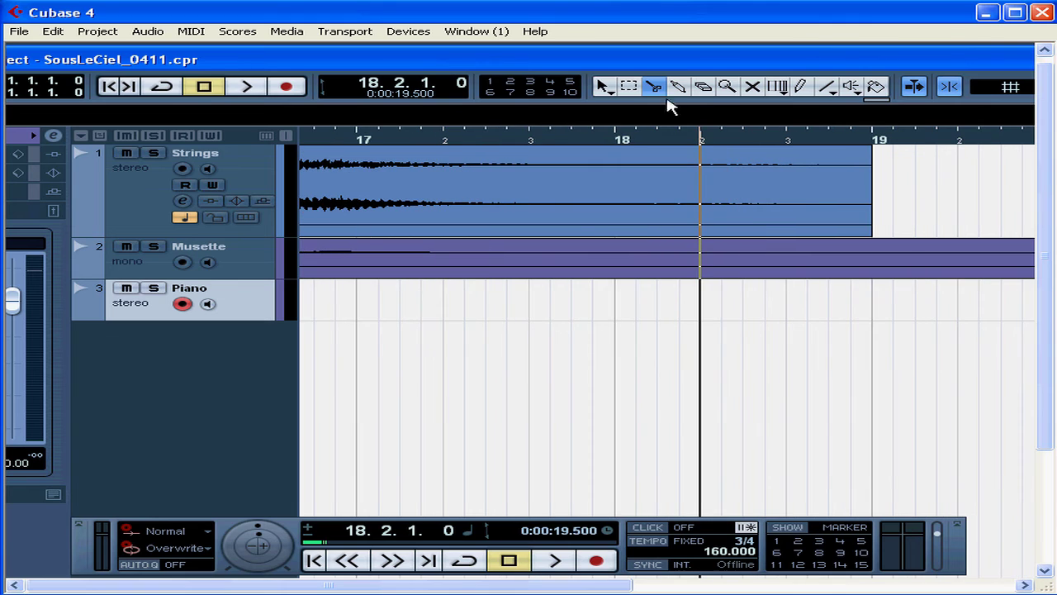
pyautogui.click(632, 170)
pyautogui.click(702, 182)
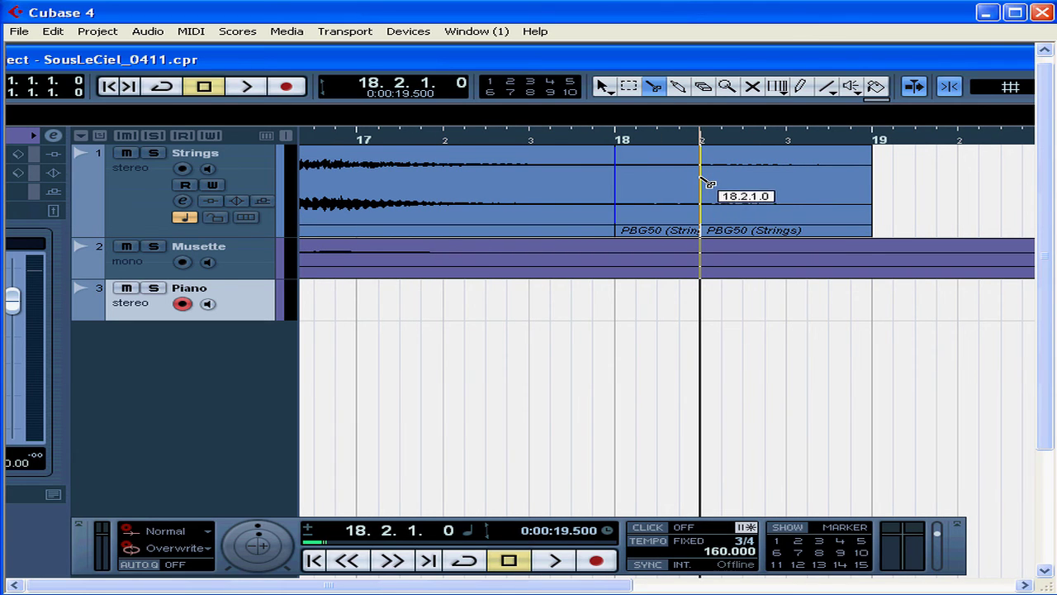
pyautogui.click(773, 187)
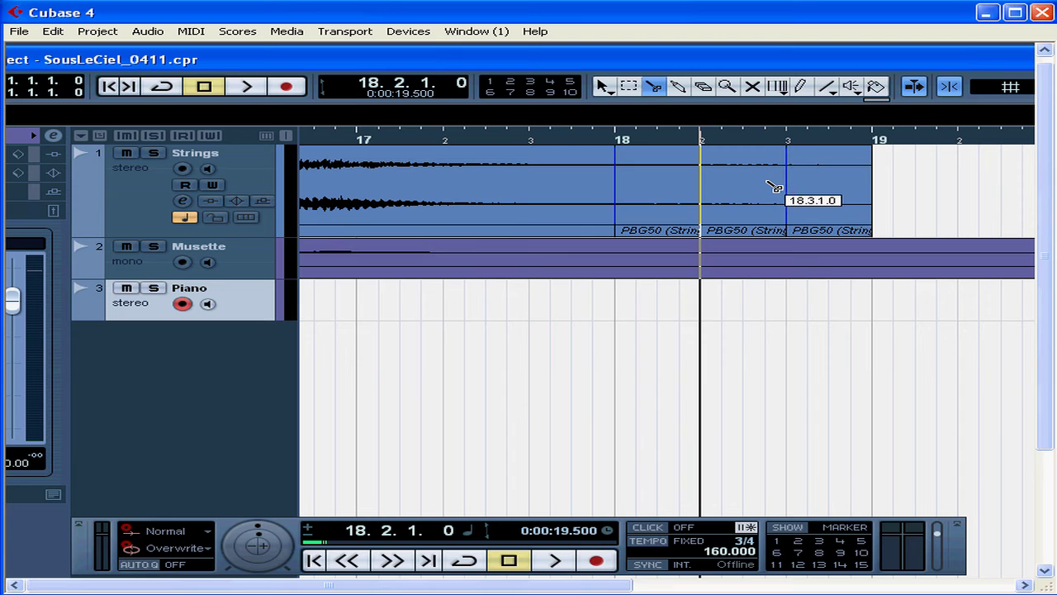
pyautogui.click(538, 181)
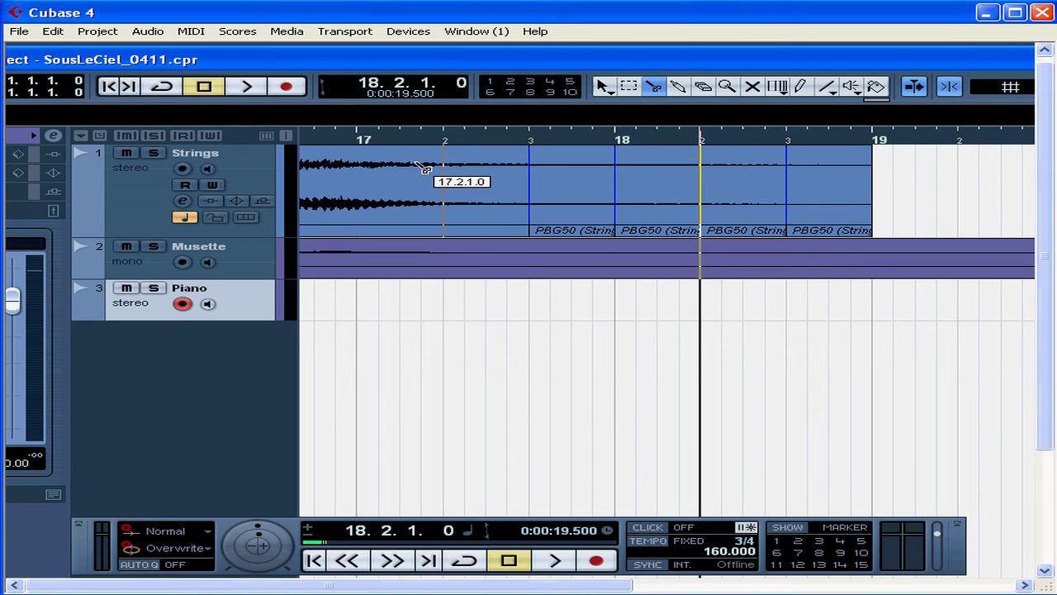
pyautogui.click(376, 168)
pyautogui.click(471, 177)
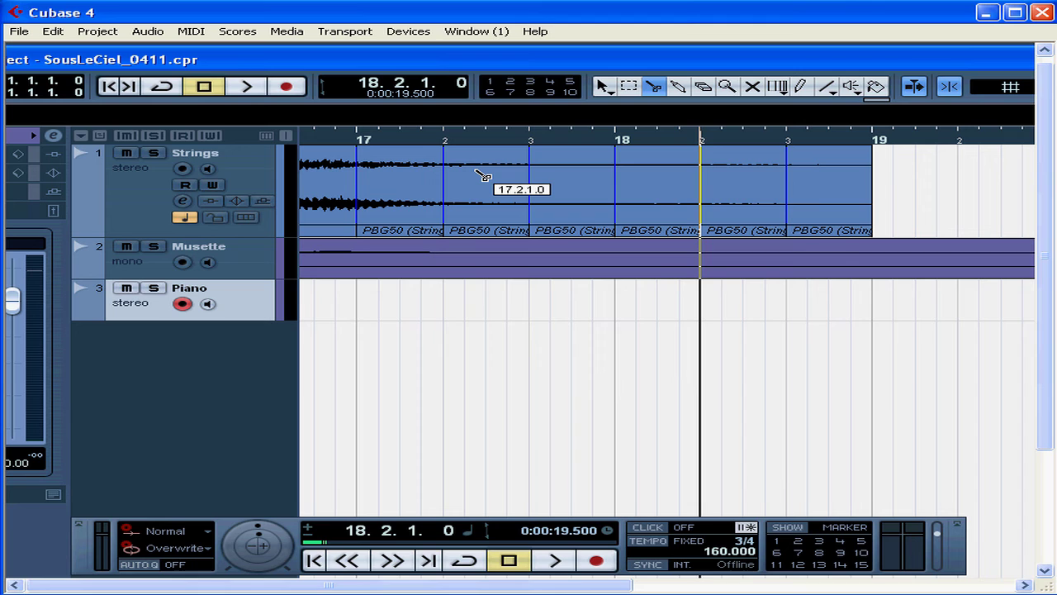
pyautogui.hotkey('ctrl', 'z')
pyautogui.hotkey('ctrl', 'z')
pyautogui.hotkey('ctrl', 'z')
pyautogui.hotkey('ctrl', 'z')
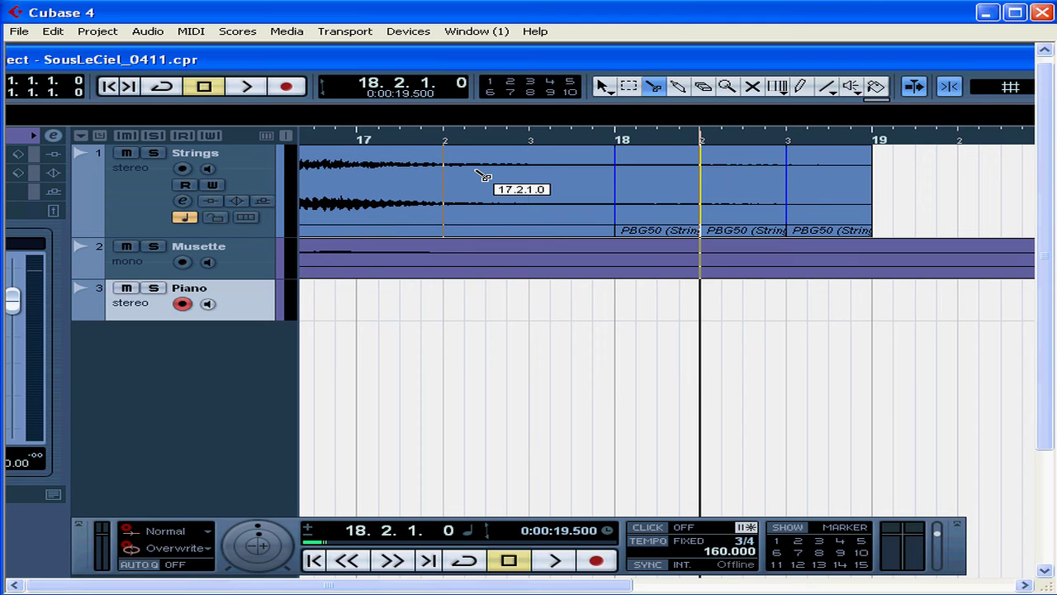
pyautogui.hotkey('ctrl', 'z')
pyautogui.hotkey('ctrl', 'z')
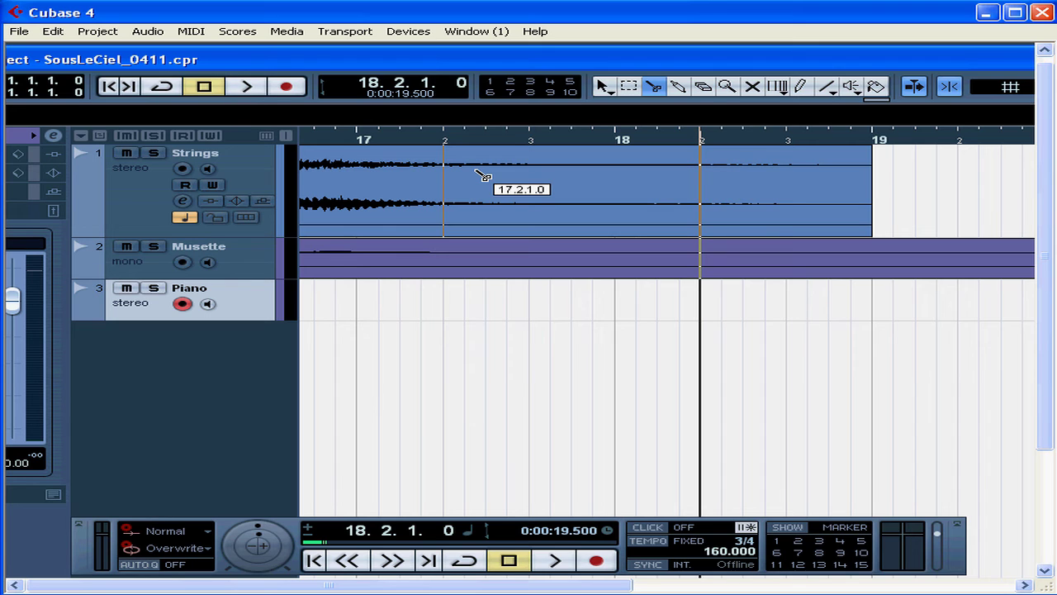
# Hide the Constrain Delay Compensation item in the toolbar setup, restore it to the visible items, and confirm the setup
pyautogui.rightClick(657, 90)
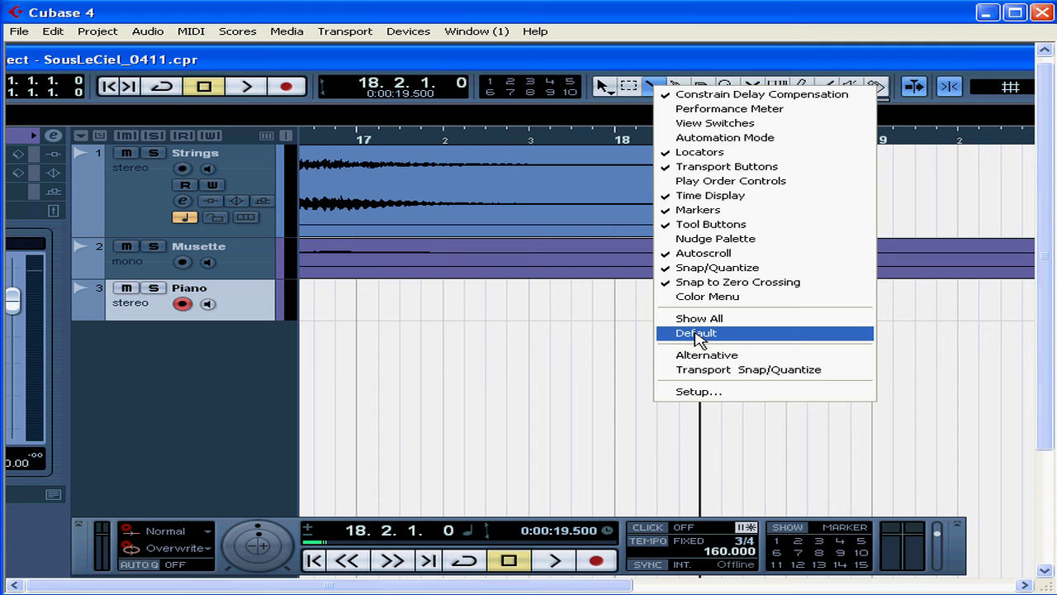
pyautogui.click(698, 394)
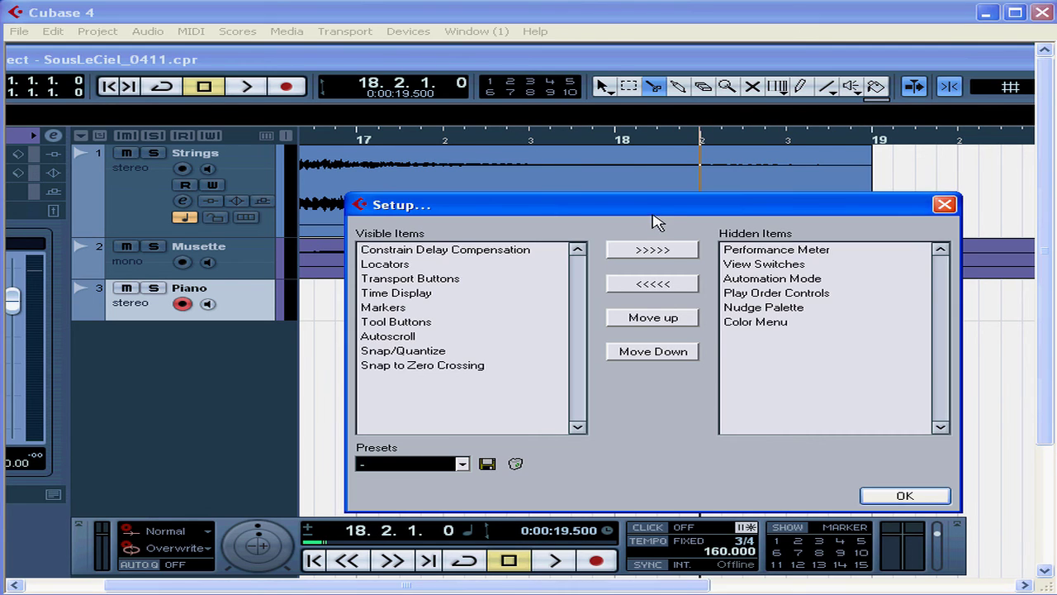
pyautogui.moveTo(653, 216); pyautogui.dragTo(642, 134)
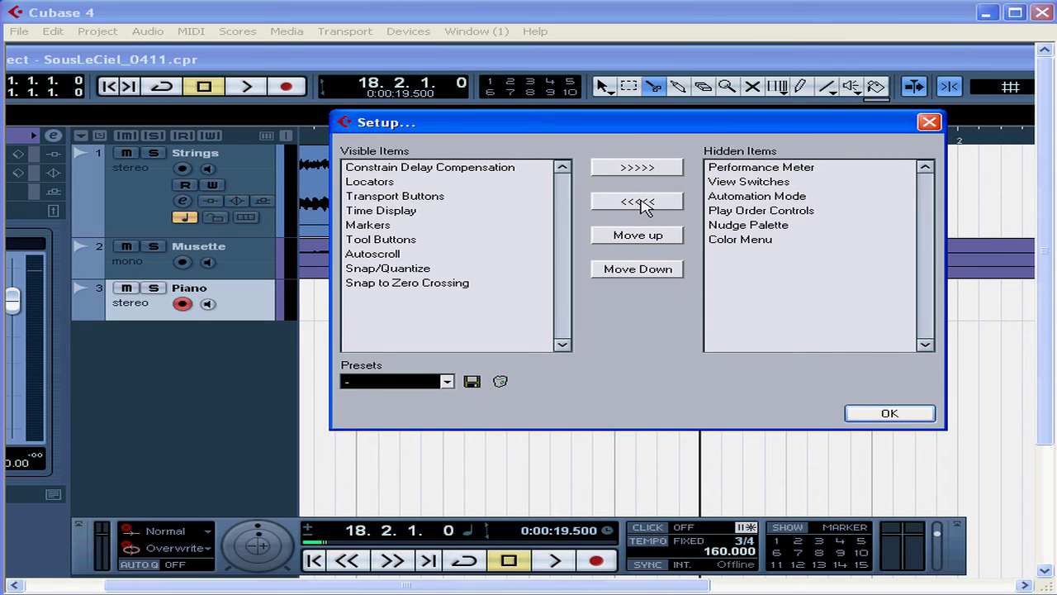
pyautogui.click(483, 170)
pyautogui.click(636, 170)
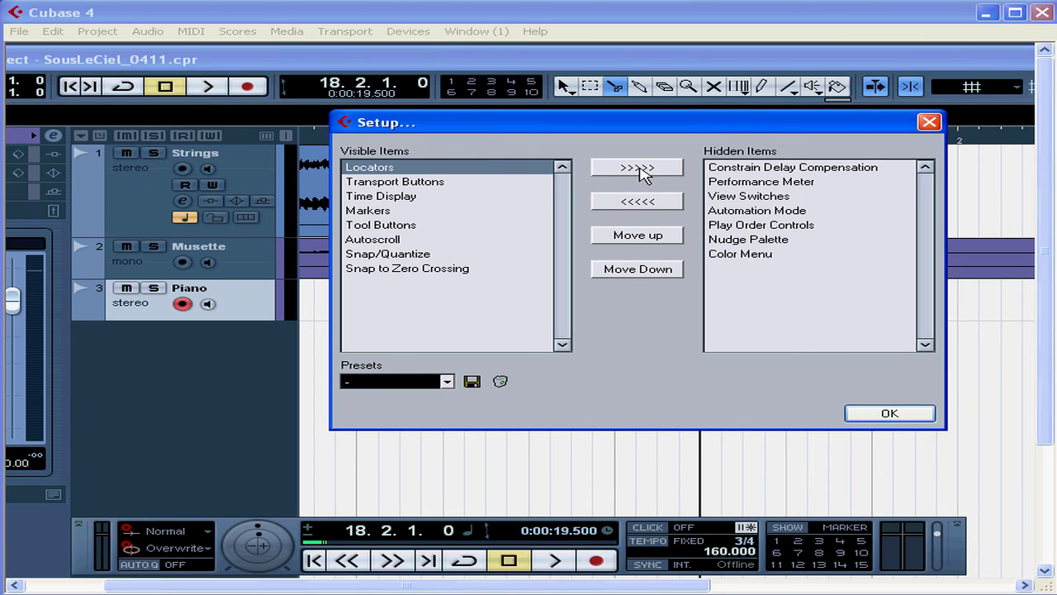
pyautogui.click(755, 172)
pyautogui.click(664, 201)
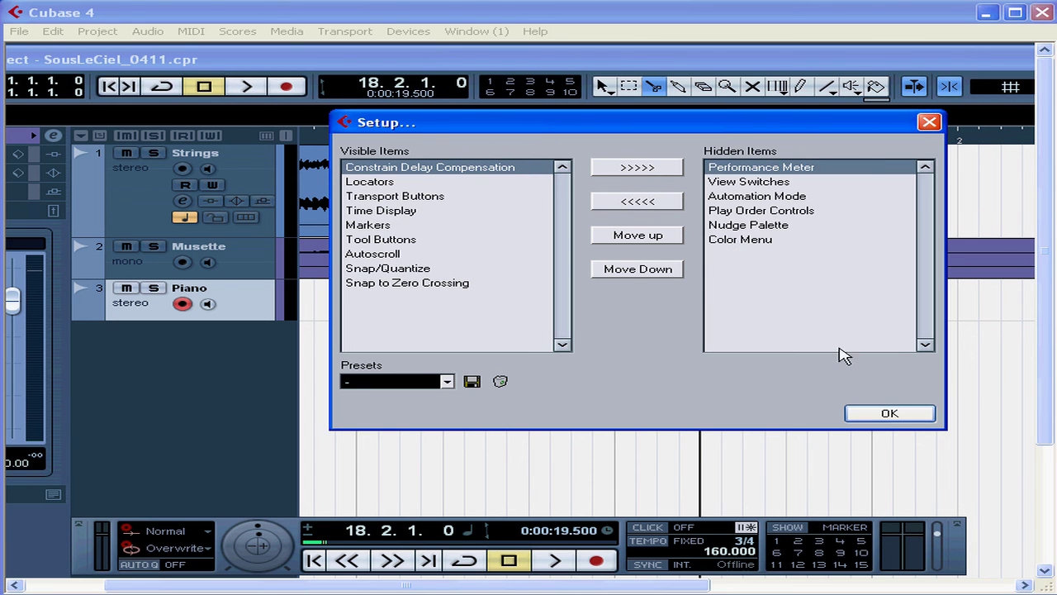
pyautogui.click(889, 417)
# Return the project cursor to the start of the project at 1.1.1.0
pyautogui.moveTo(259, 585); pyautogui.dragTo(204, 590)
pyautogui.moveTo(402, 590); pyautogui.dragTo(124, 572)
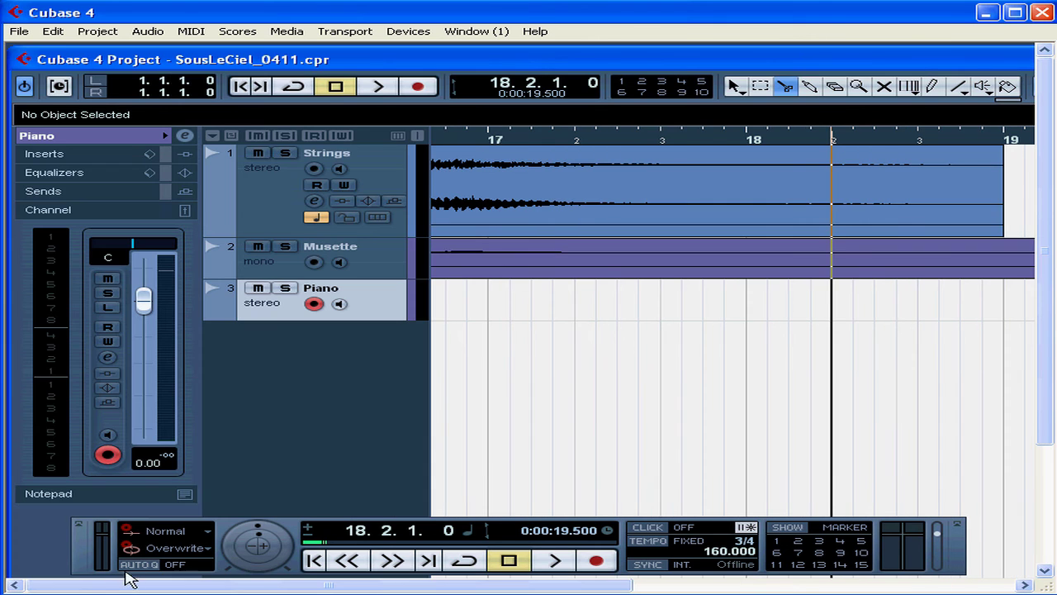
pyautogui.moveTo(1047, 157); pyautogui.dragTo(1048, 132)
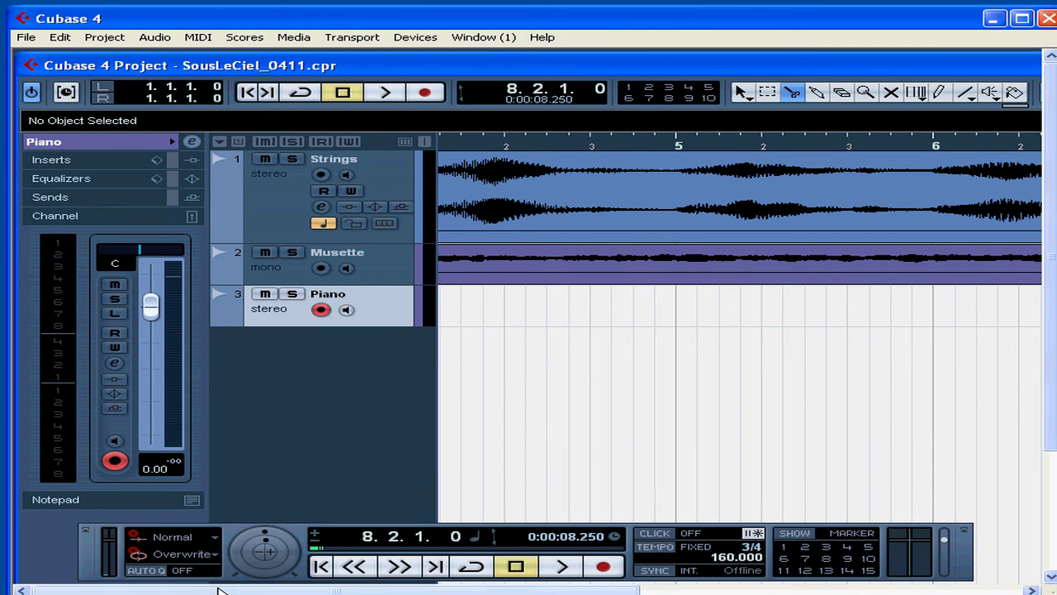
pyautogui.click(247, 93)
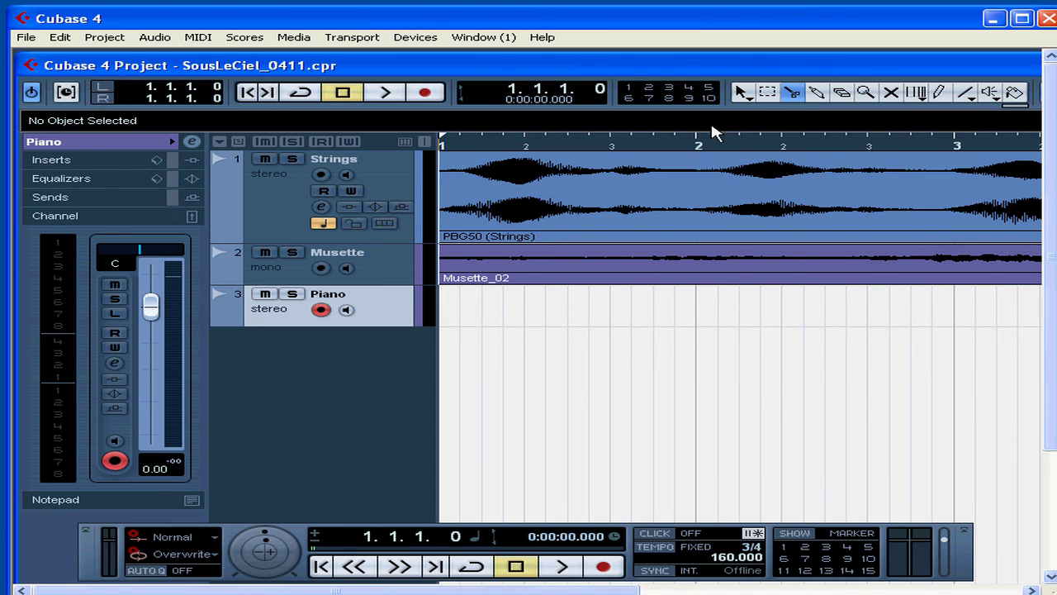
# Select the Strings event, place the project cursor at bar 2, and split the event at 2.1.1.0 with the Split tool
pyautogui.click(741, 93)
pyautogui.click(721, 205)
pyautogui.click(698, 143)
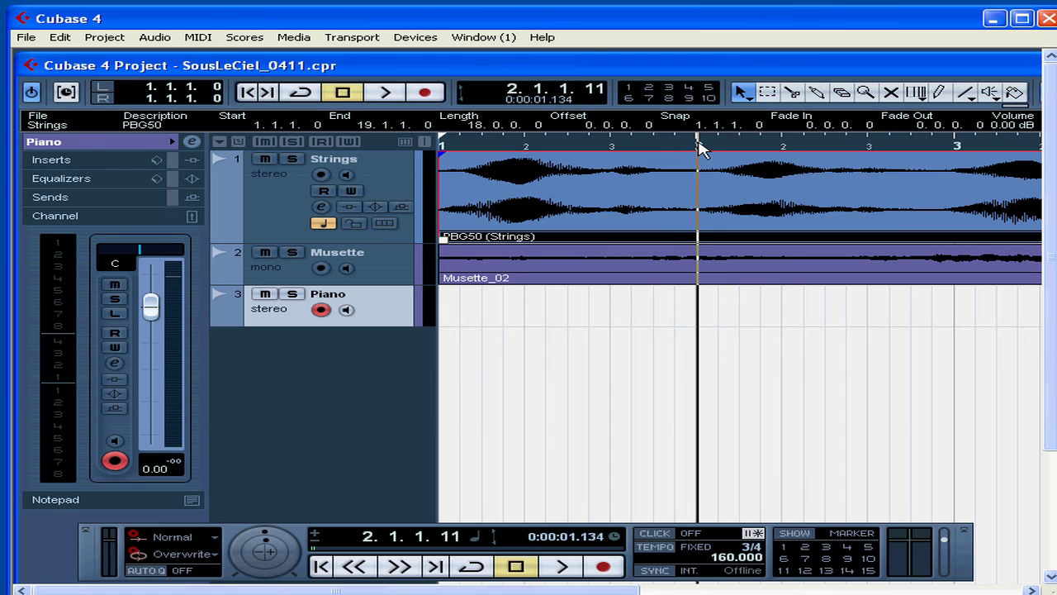
pyautogui.moveTo(698, 145); pyautogui.dragTo(699, 178)
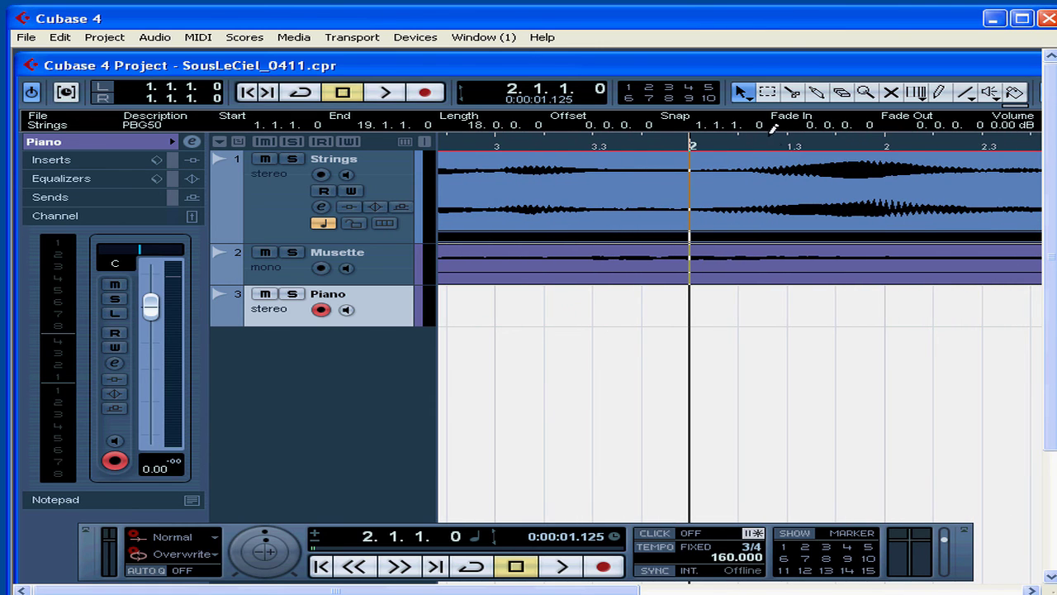
pyautogui.click(793, 94)
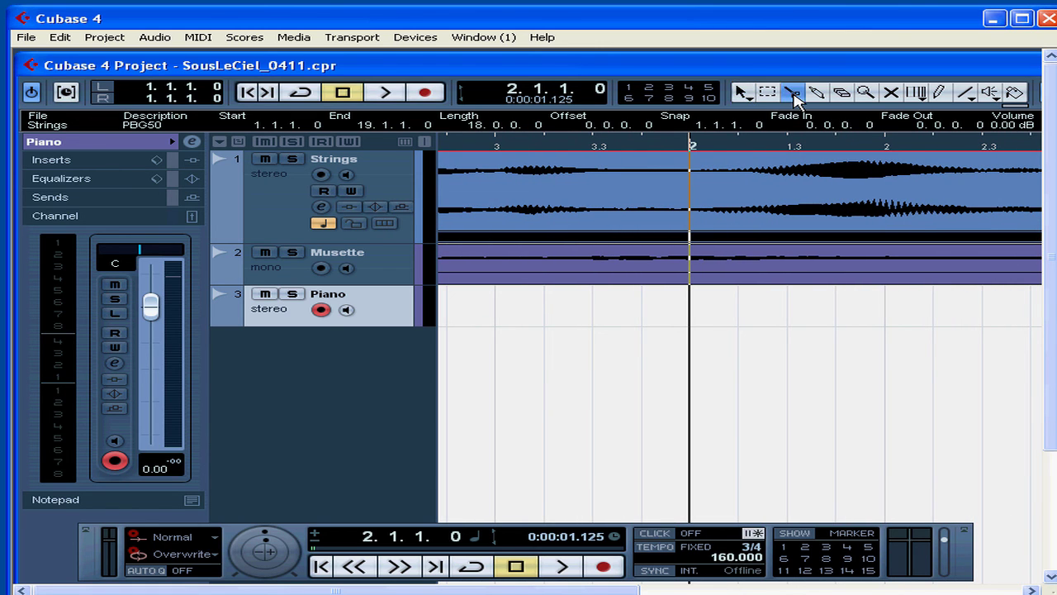
pyautogui.click(696, 186)
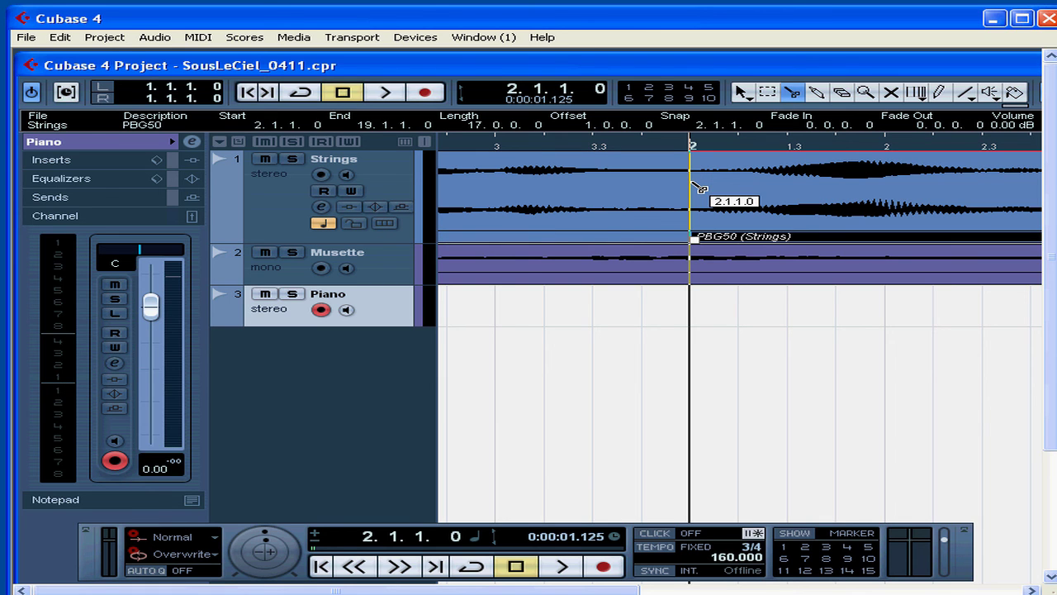
# Split the Strings event repeatedly at every bar from 3.1.1.0 onwards, and undo the repeated splits
pyautogui.moveTo(837, 144); pyautogui.dragTo(832, 113)
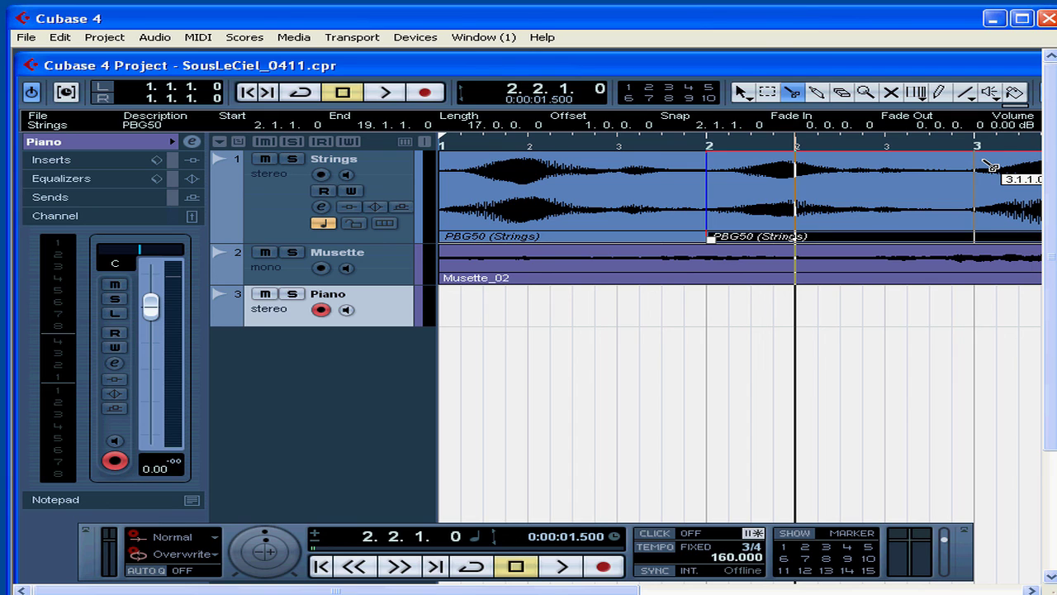
pyautogui.press('alt')
pyautogui.click(989, 165)
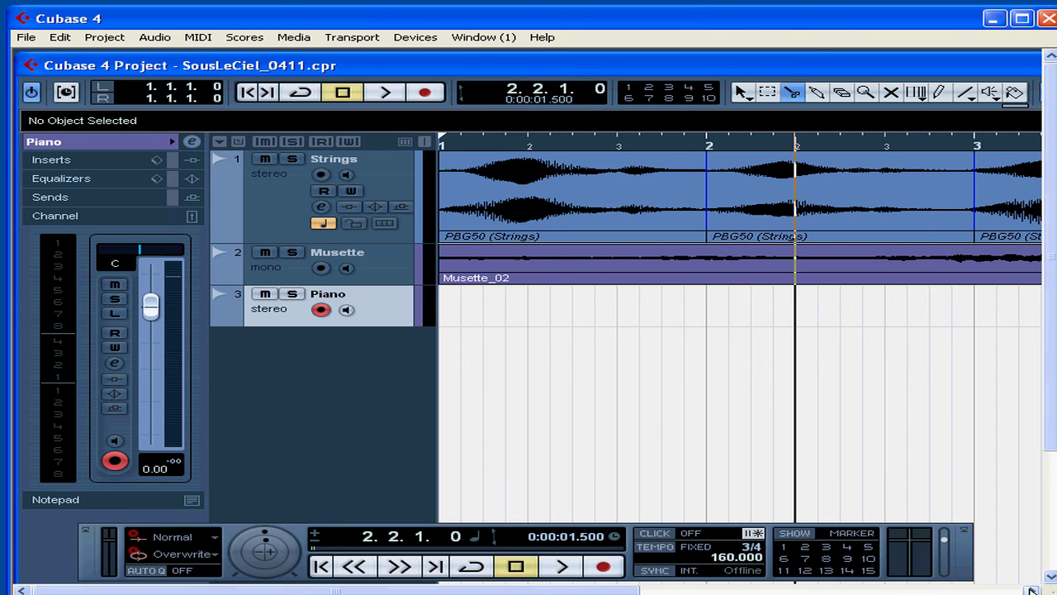
pyautogui.moveTo(1031, 590); pyautogui.dragTo(1032, 590)
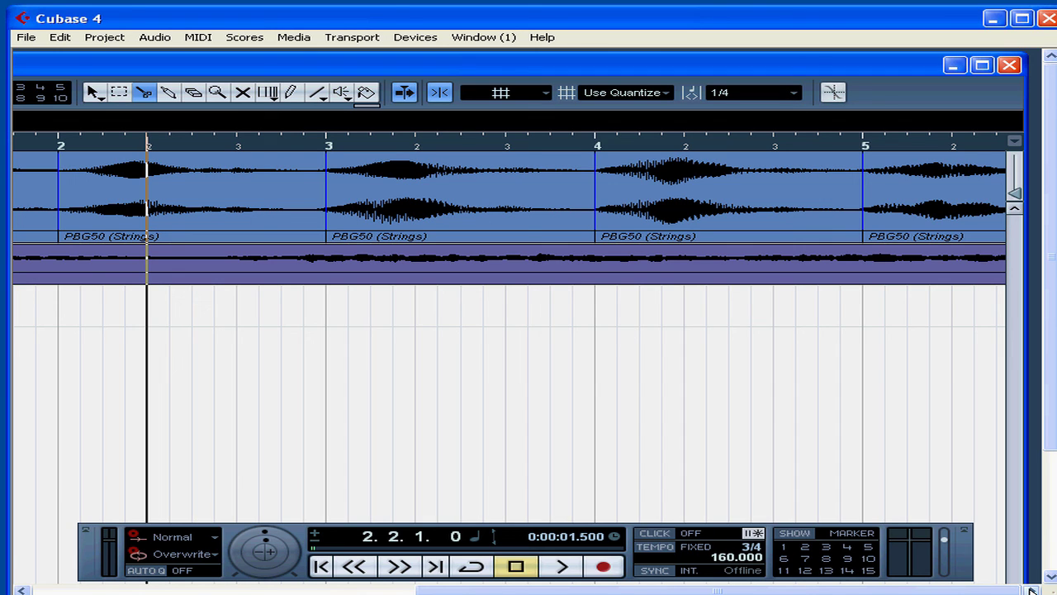
pyautogui.click(60, 37)
pyautogui.click(83, 57)
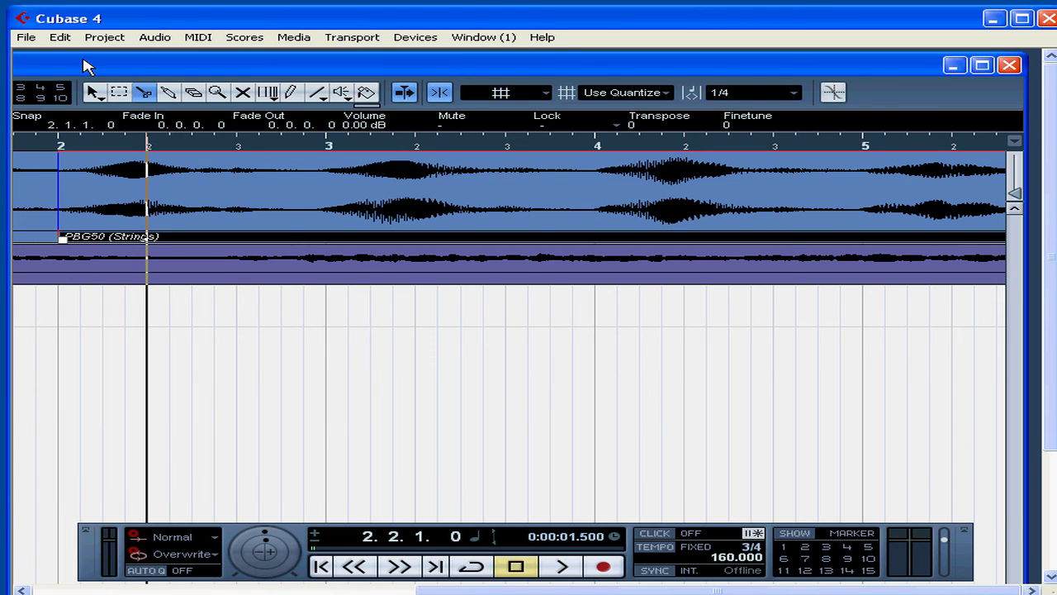
# Return the project cursor to the start and join the two Strings events at bar 2 with the Glue tool
pyautogui.moveTo(147, 67); pyautogui.dragTo(683, 61)
pyautogui.click(137, 80)
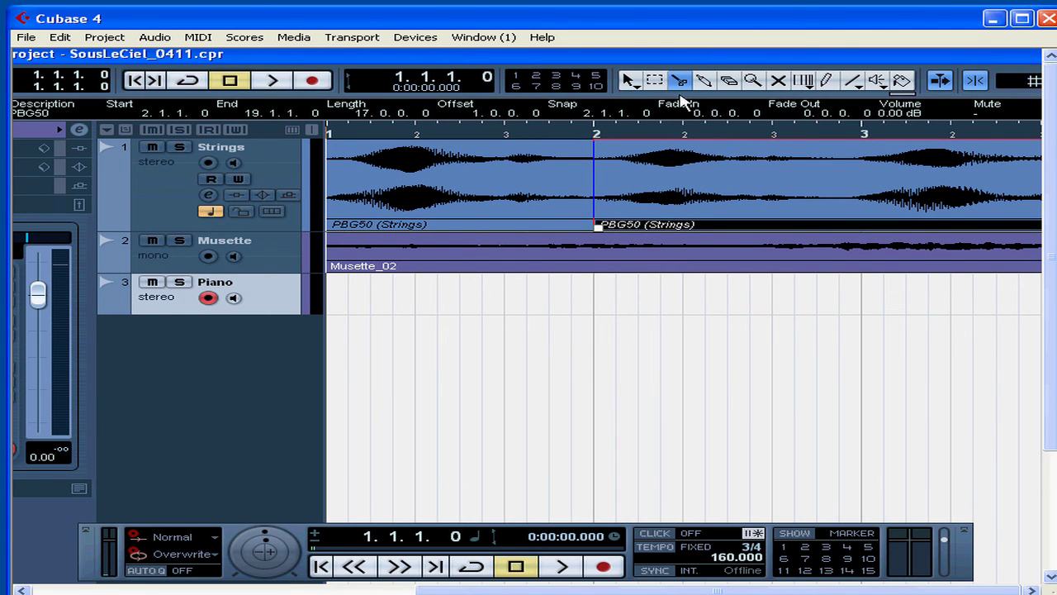
pyautogui.click(705, 82)
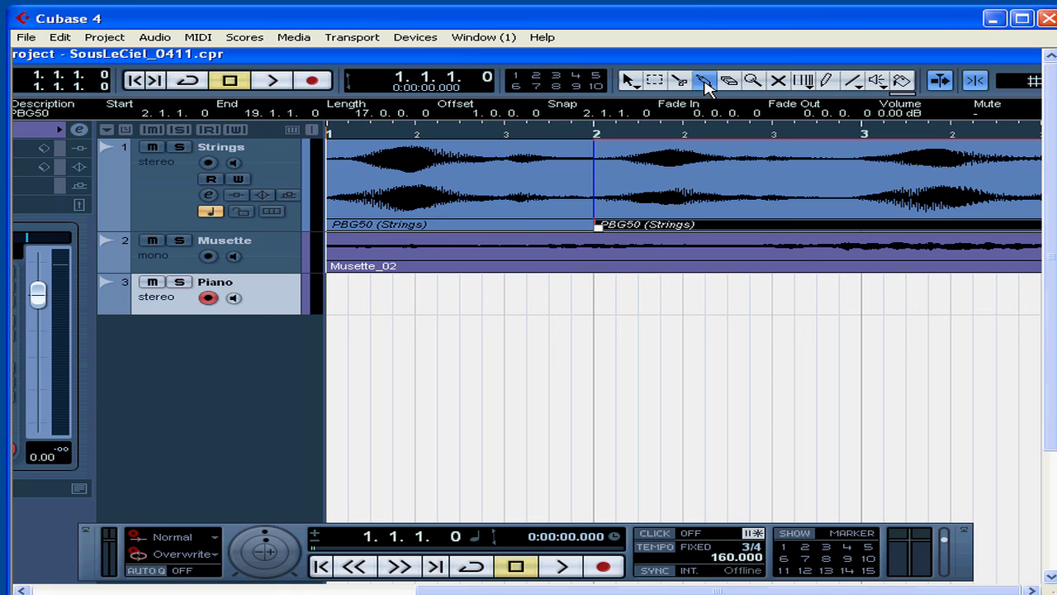
pyautogui.click(561, 205)
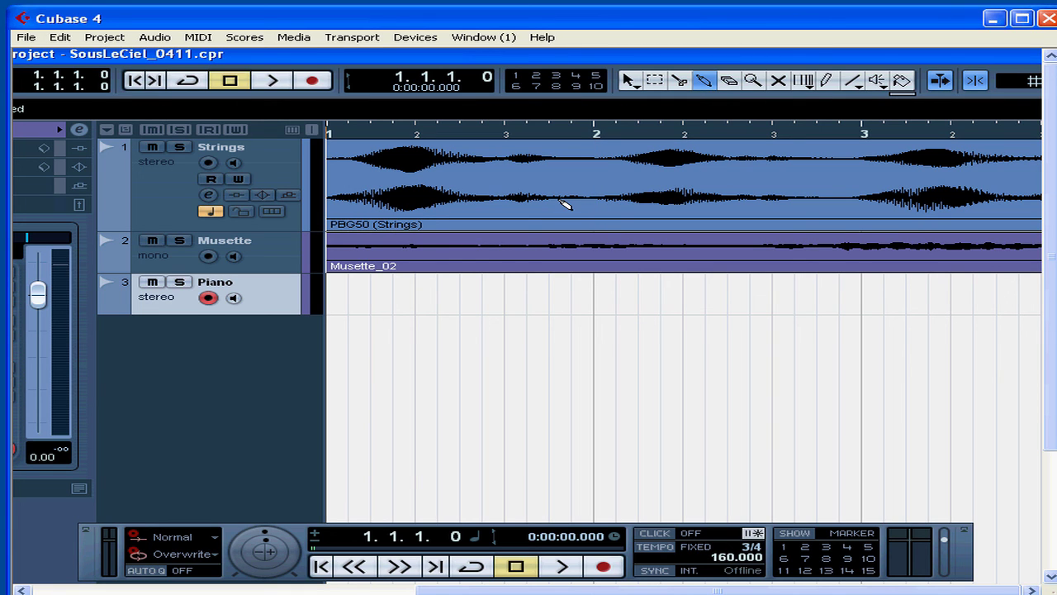
# Zoom in on the Strings waveform before bar 2 with the Zoom tool, and zoom back out to an overview of bars 14 to 21
pyautogui.click(752, 81)
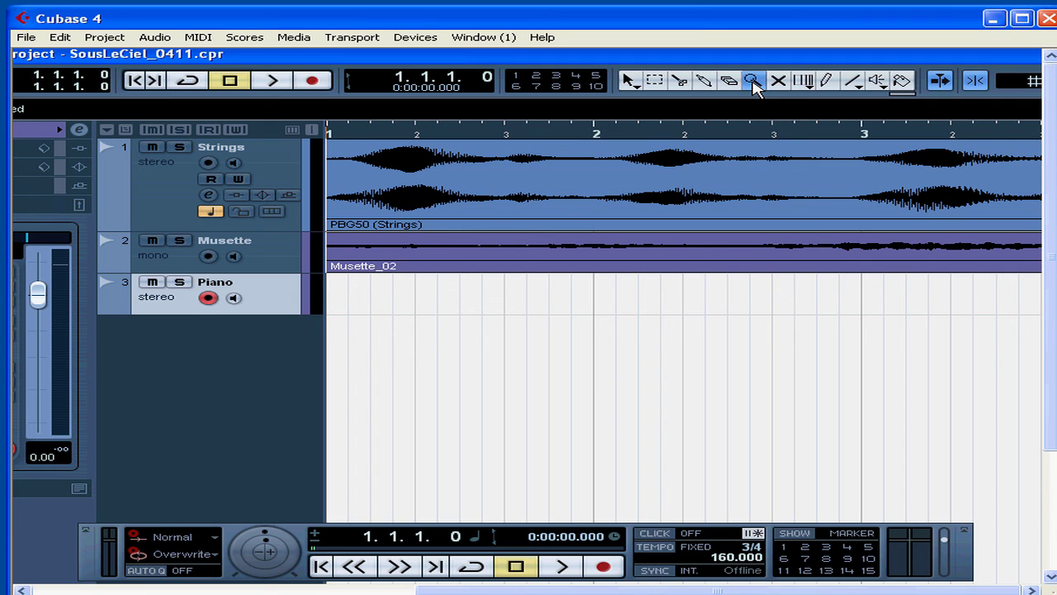
pyautogui.click(693, 194)
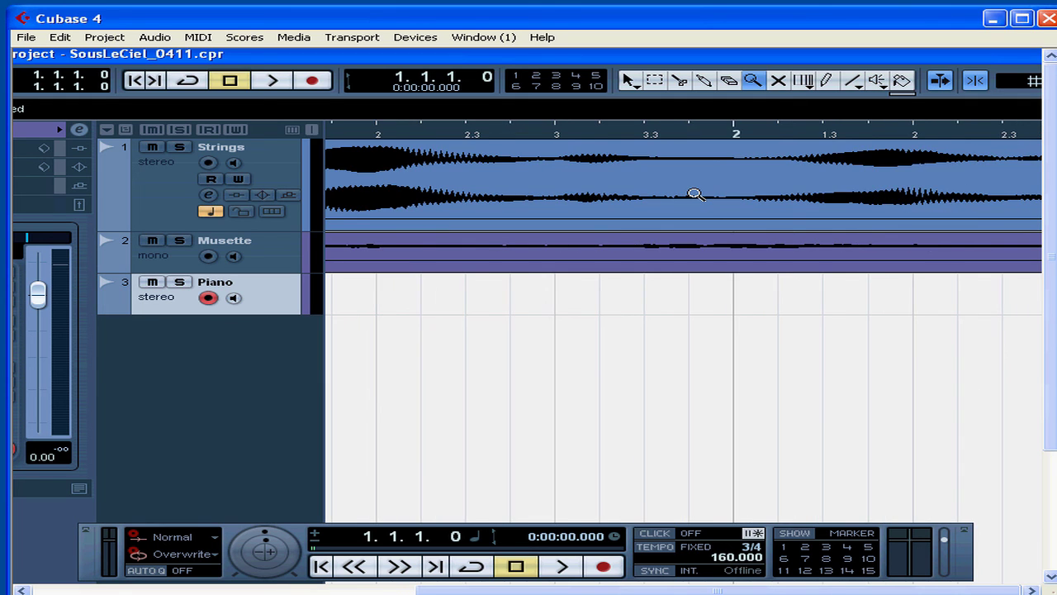
pyautogui.click(694, 194)
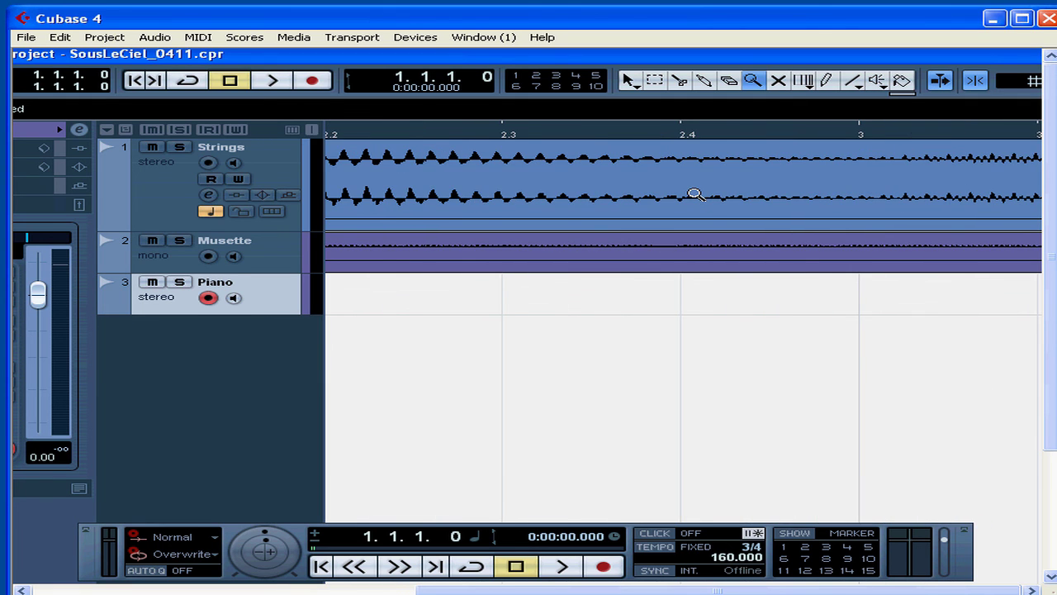
pyautogui.press('g')
pyautogui.press('g')
pyautogui.press('g')
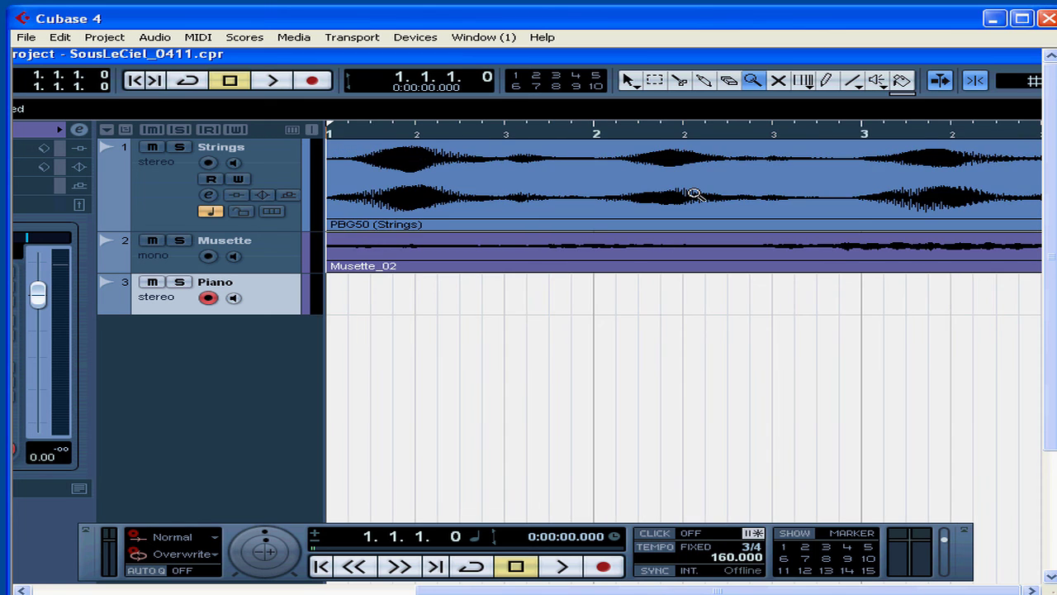
pyautogui.press('g')
pyautogui.press('g')
pyautogui.press('g')
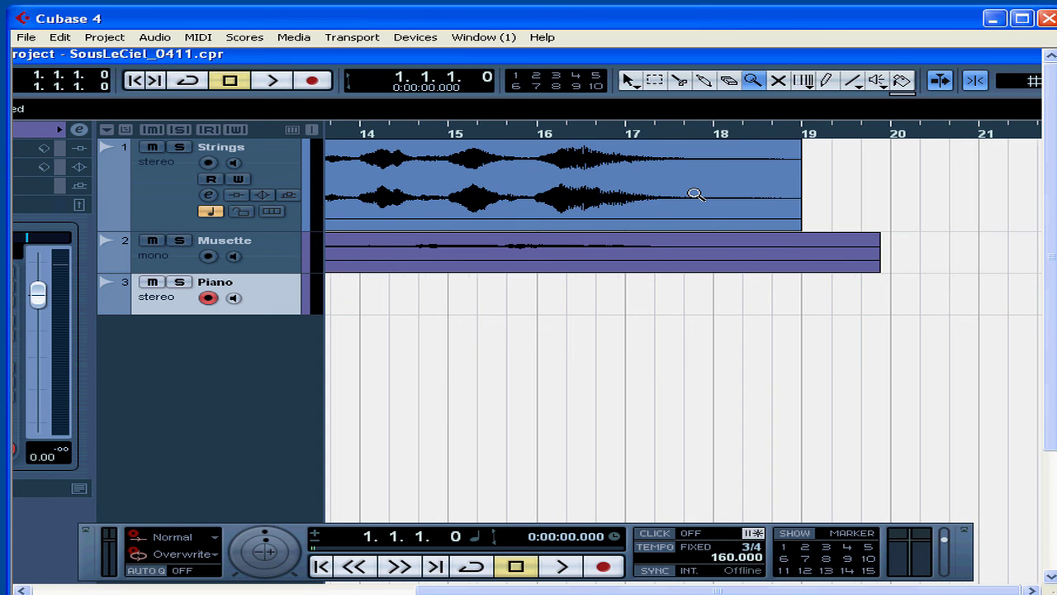
# Mute the Strings event with the Mute tool, and unmute it again
pyautogui.click(778, 80)
pyautogui.click(592, 175)
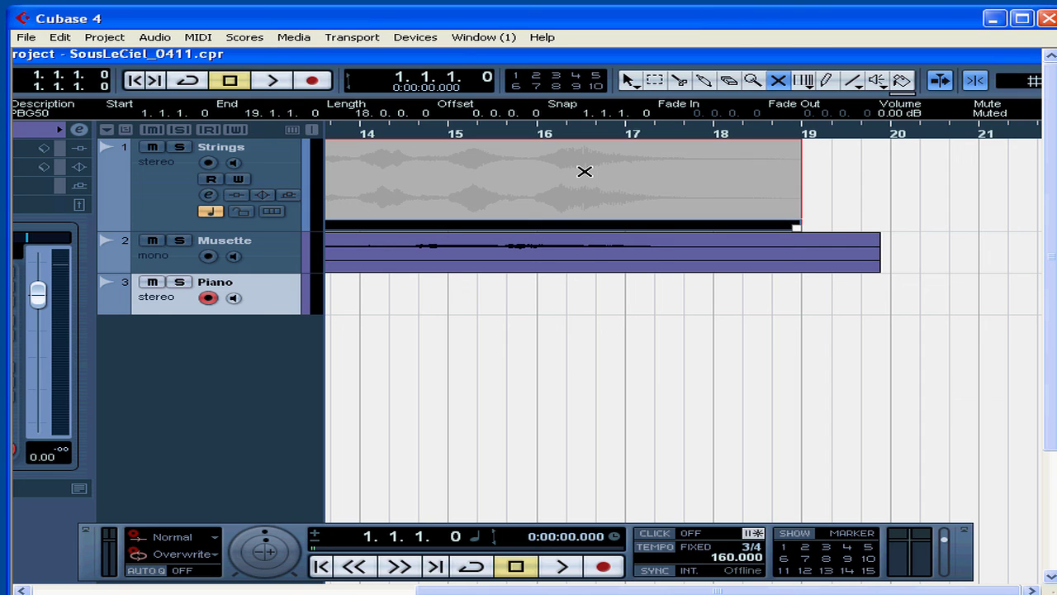
pyautogui.click(584, 171)
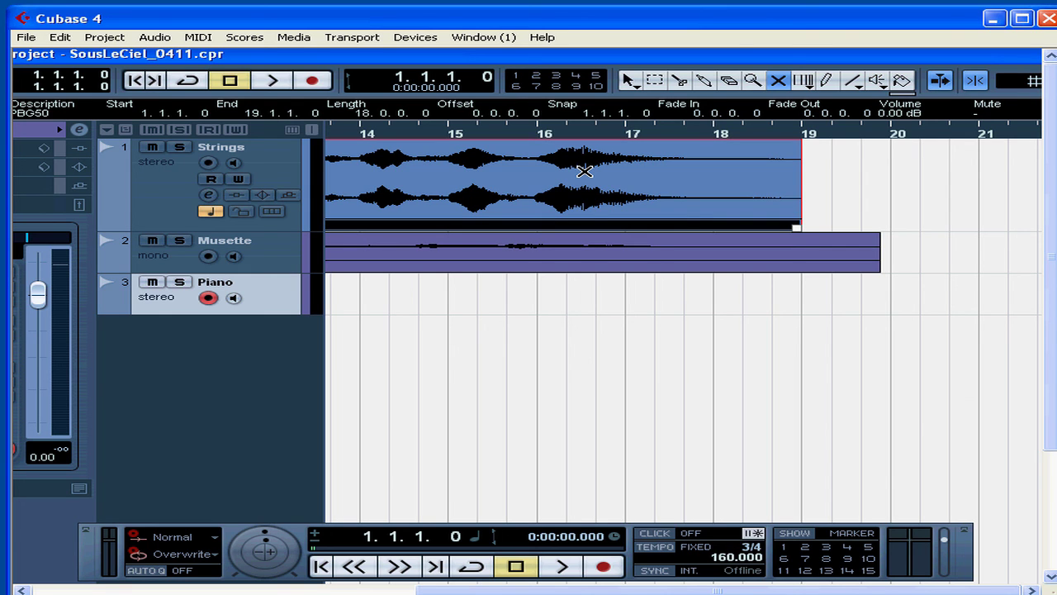